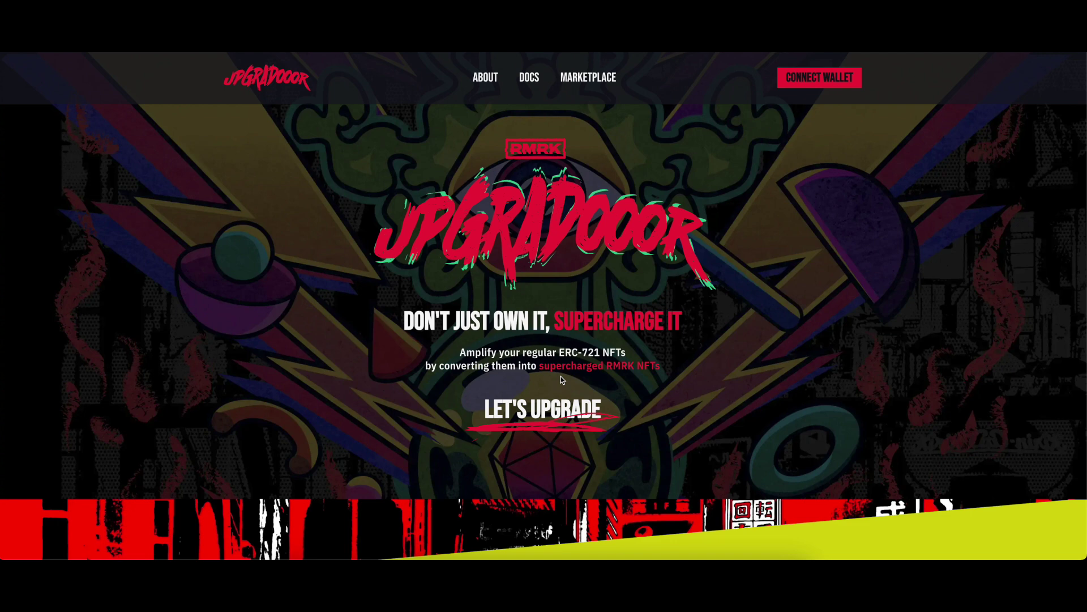
# Scroll down the Upgradooor home page to the section on what upgraded NFTs gain
pyautogui.scroll(-6, 457, 382)
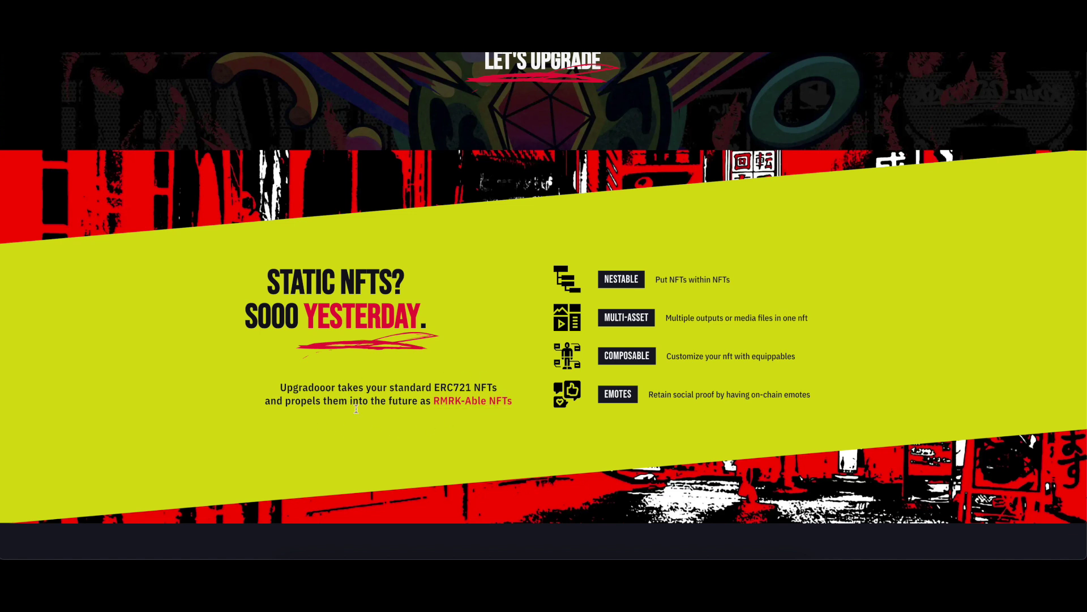
pyautogui.scroll(-1, 656, 245)
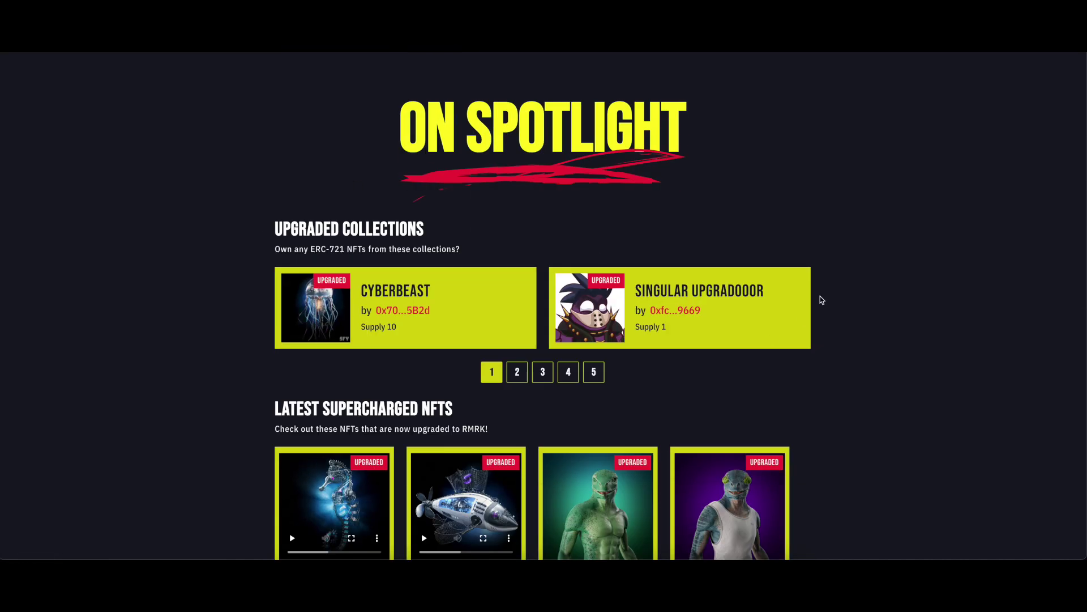
# Browse pages 2, 3 and 4 of the Upgraded Collections list
pyautogui.click(517, 374)
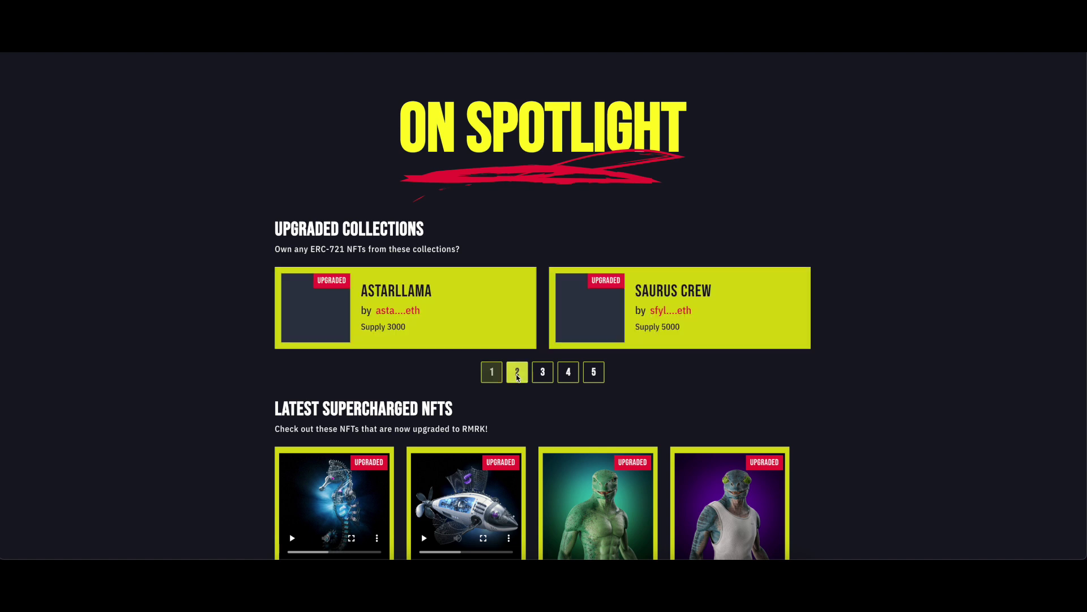
pyautogui.click(543, 374)
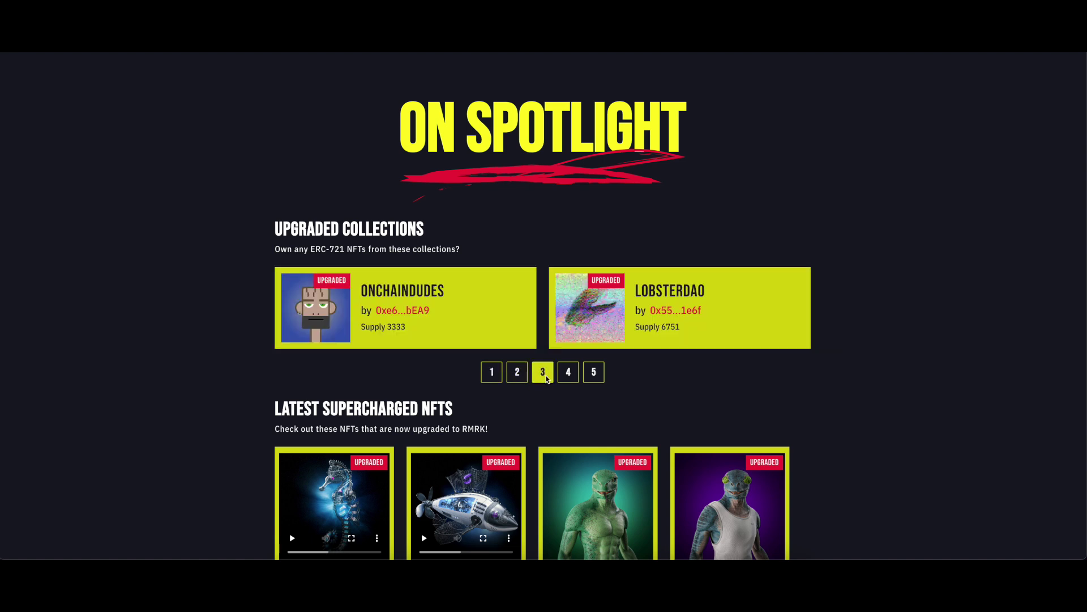
pyautogui.click(565, 375)
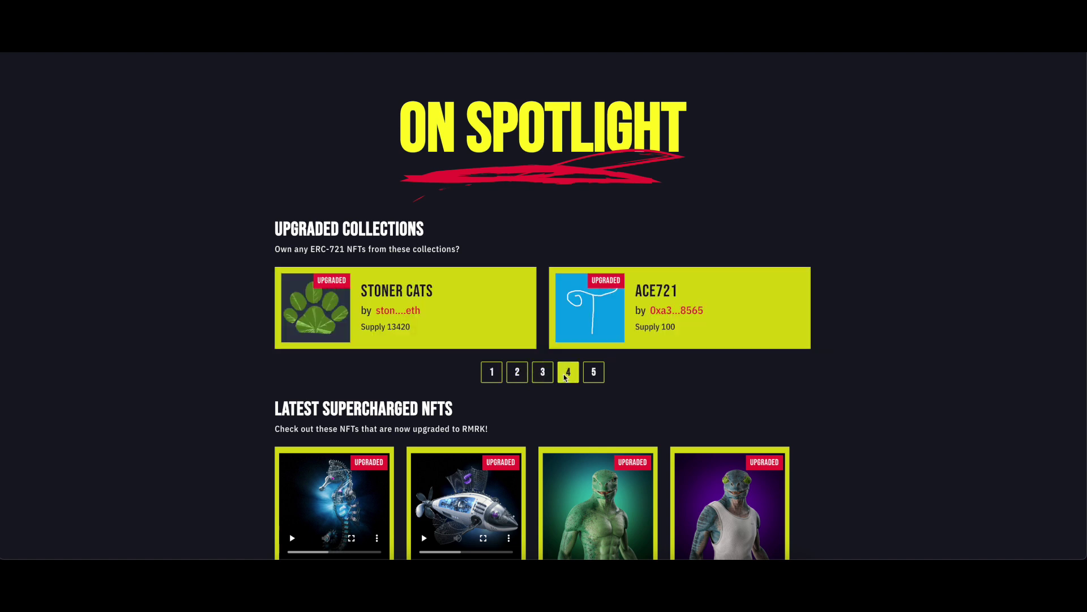
# Scroll down to the Start Upgrading form
pyautogui.scroll(-3, 284, 382)
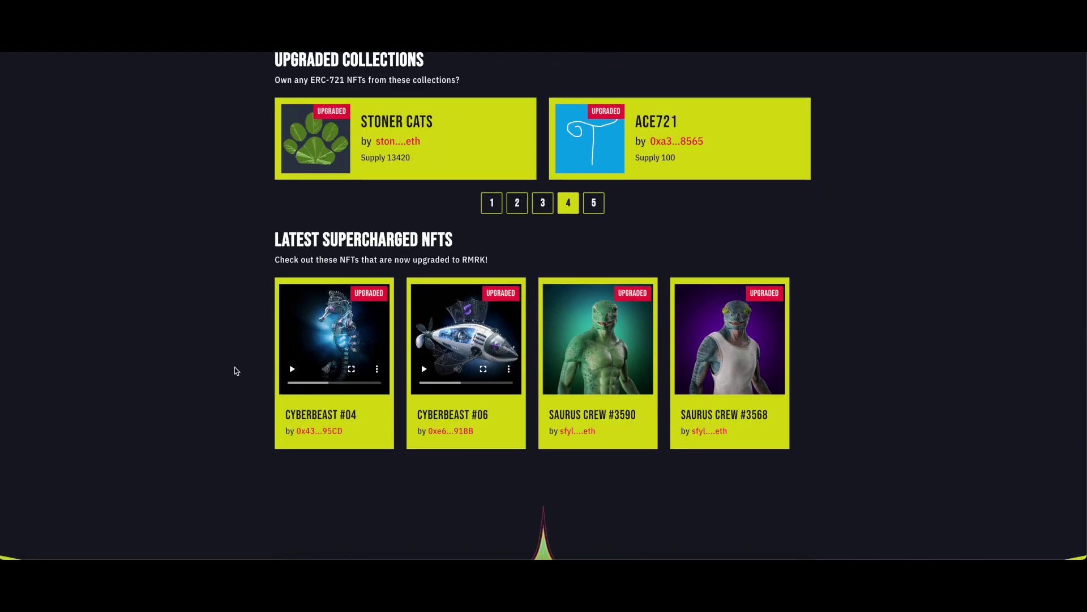
pyautogui.scroll(-10, 236, 371)
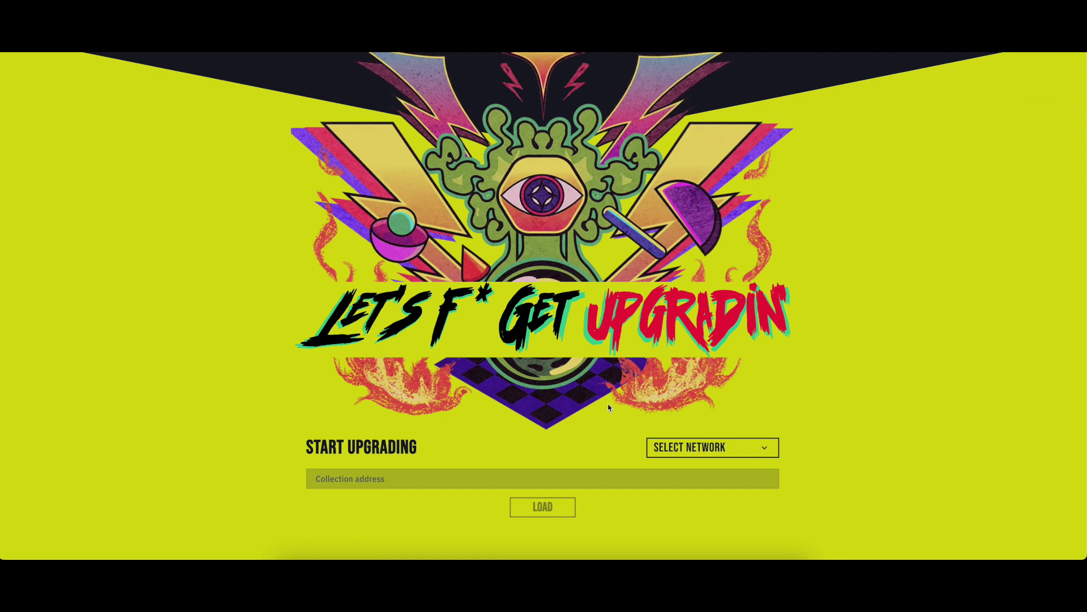
pyautogui.scroll(-8, 609, 407)
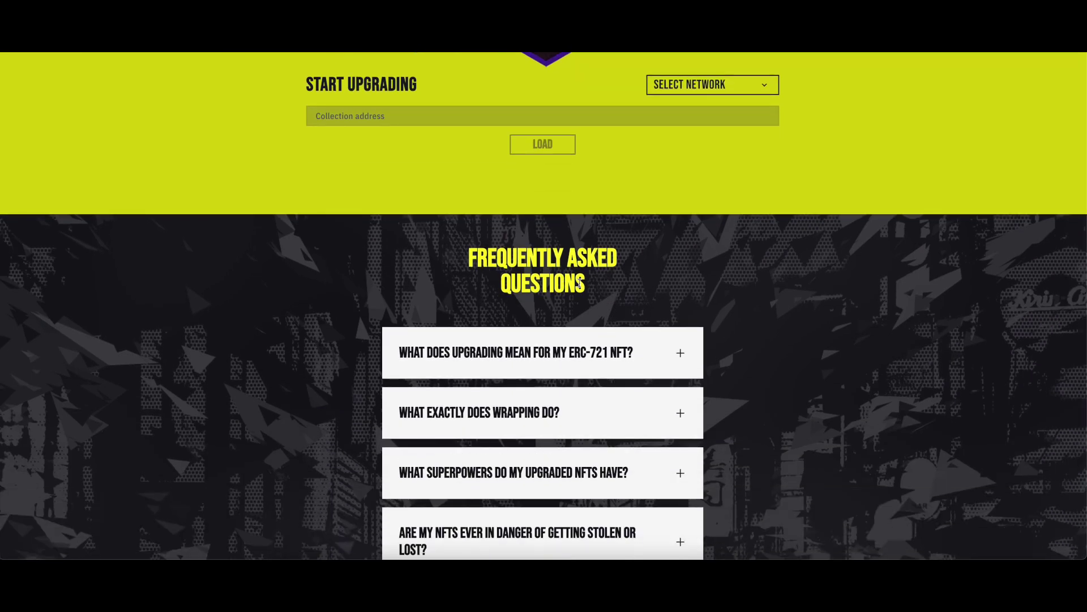
pyautogui.scroll(-5, 746, 355)
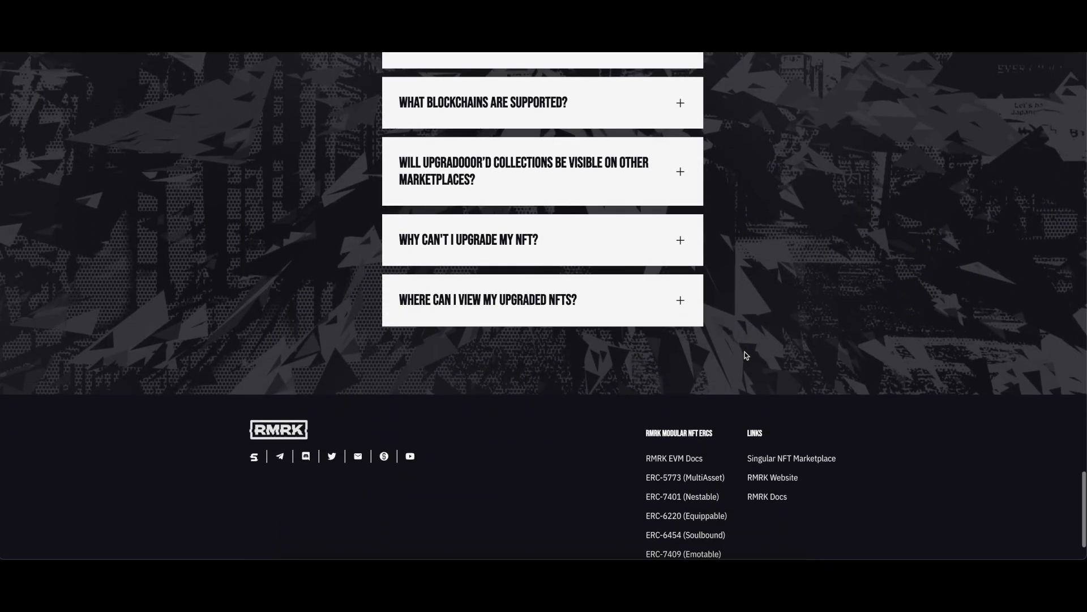
pyautogui.scroll(7, 746, 355)
pyautogui.scroll(4, 746, 355)
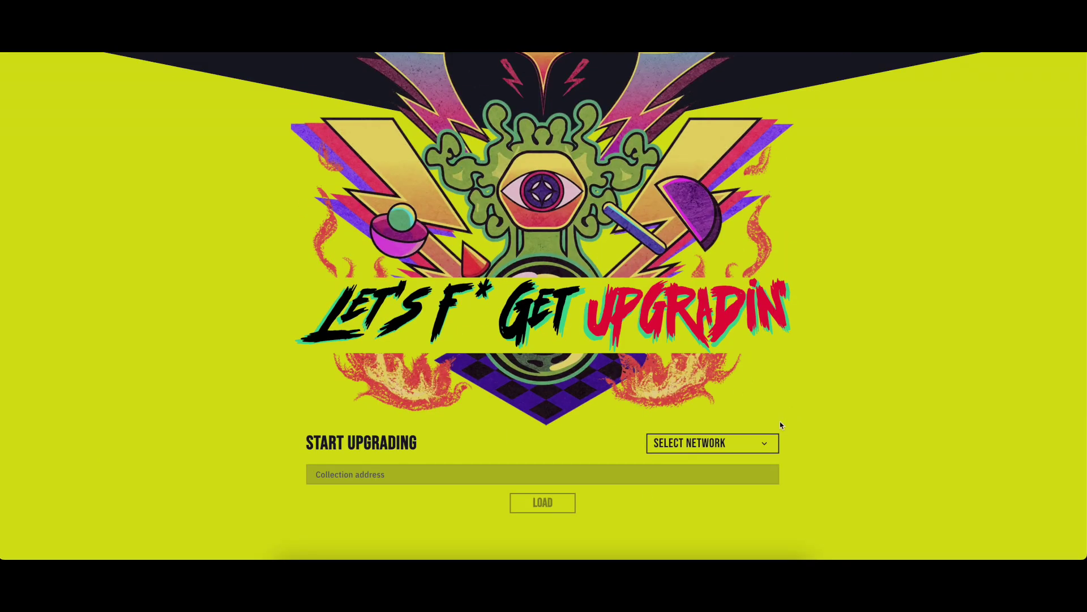
# Select the Sepolia network and load the suggested ERC721 Superchargers collection address
pyautogui.click(765, 443)
pyautogui.scroll(-2, 759, 448)
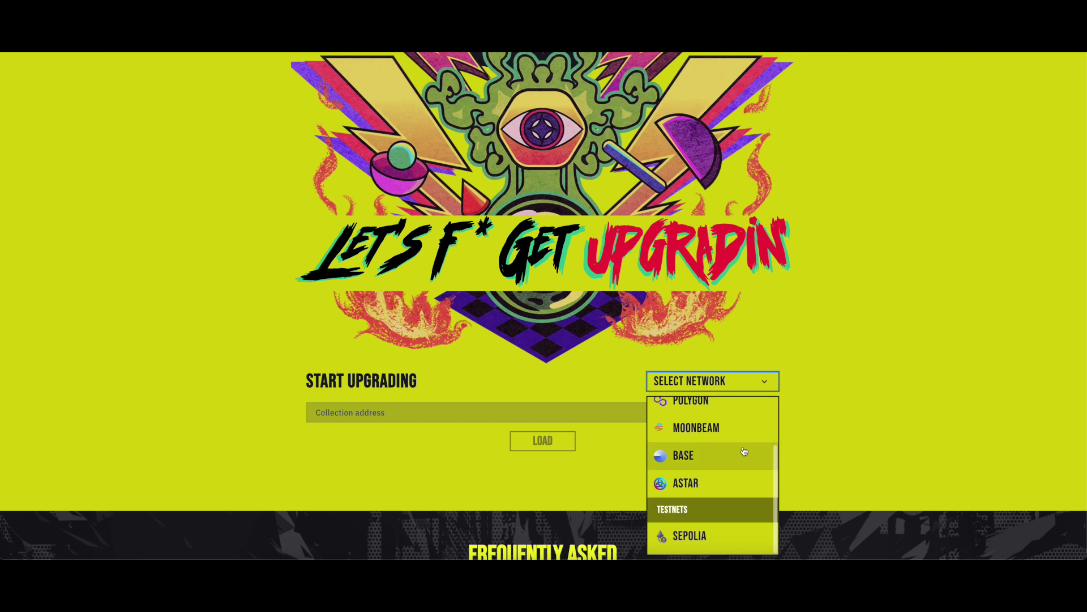
pyautogui.click(697, 535)
pyautogui.click(431, 412)
pyautogui.click(453, 429)
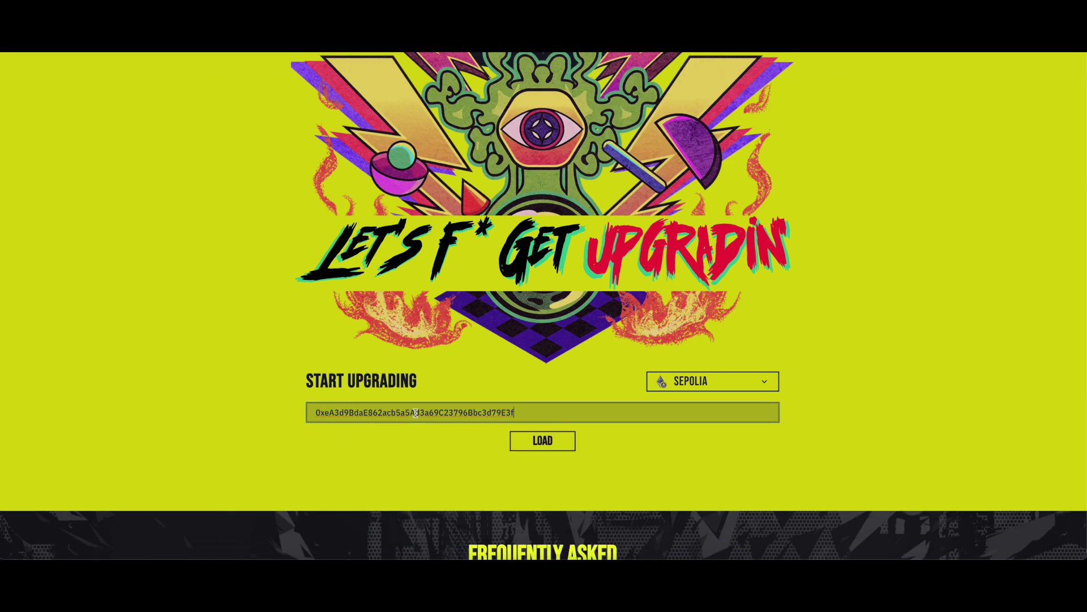
pyautogui.click(546, 443)
# Connect the MetaMask wallet to Upgradooor
pyautogui.scroll(-2, 740, 442)
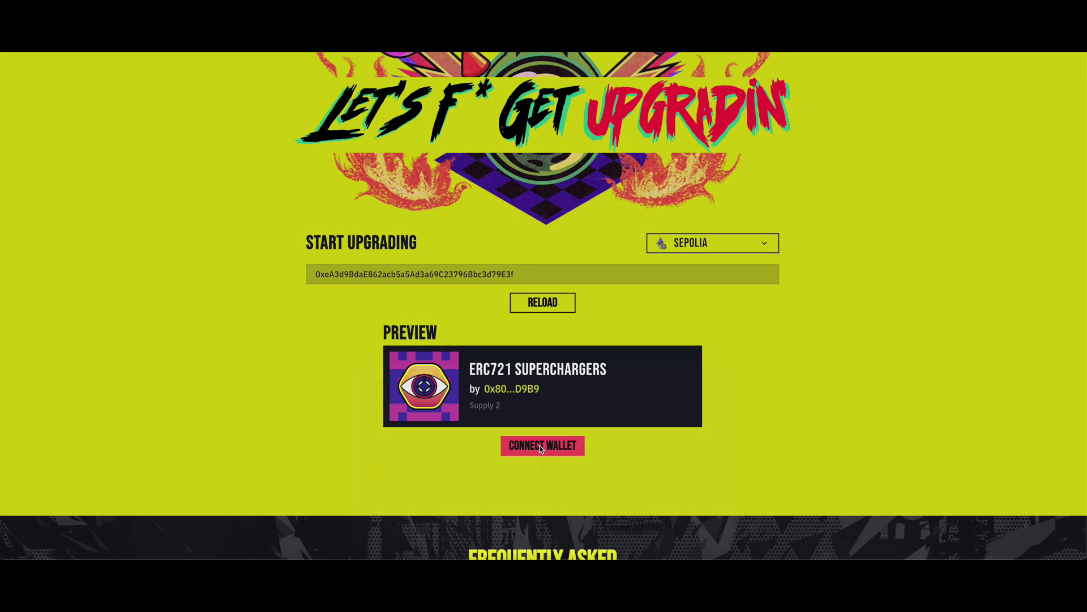
pyautogui.click(542, 445)
pyautogui.click(426, 237)
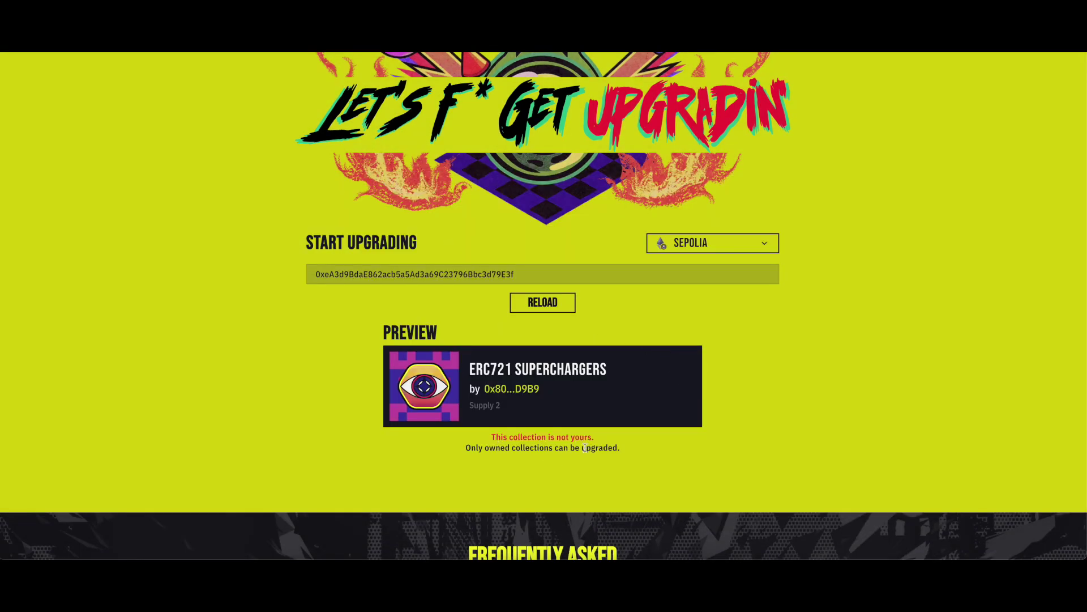
# Switch MetaMask to Account 1, holding 3.801 SepoliaETH, to reveal the upgrade form
pyautogui.click(969, 56)
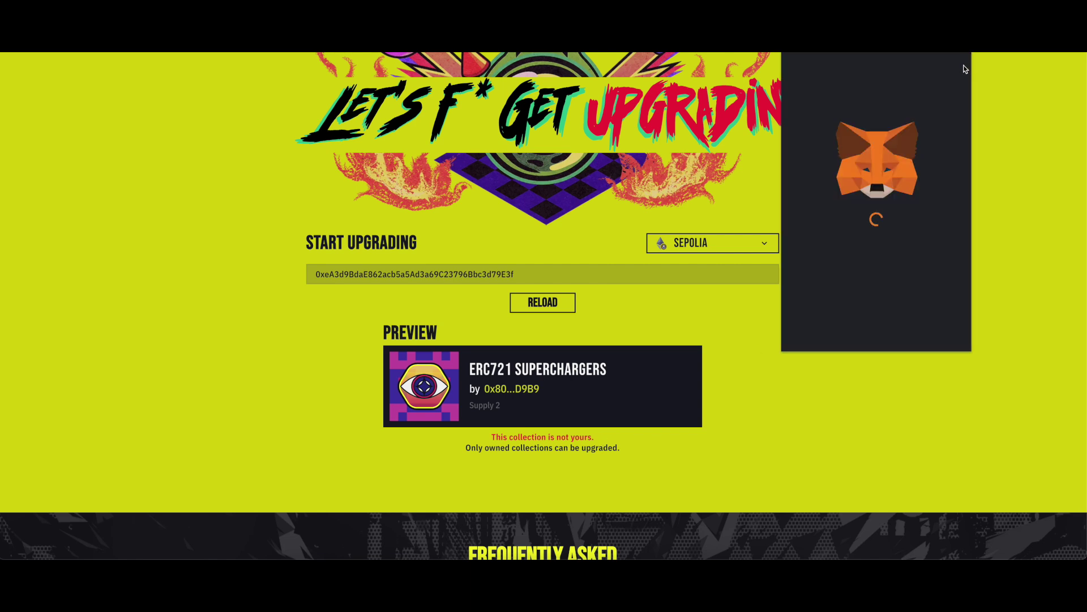
pyautogui.click(901, 55)
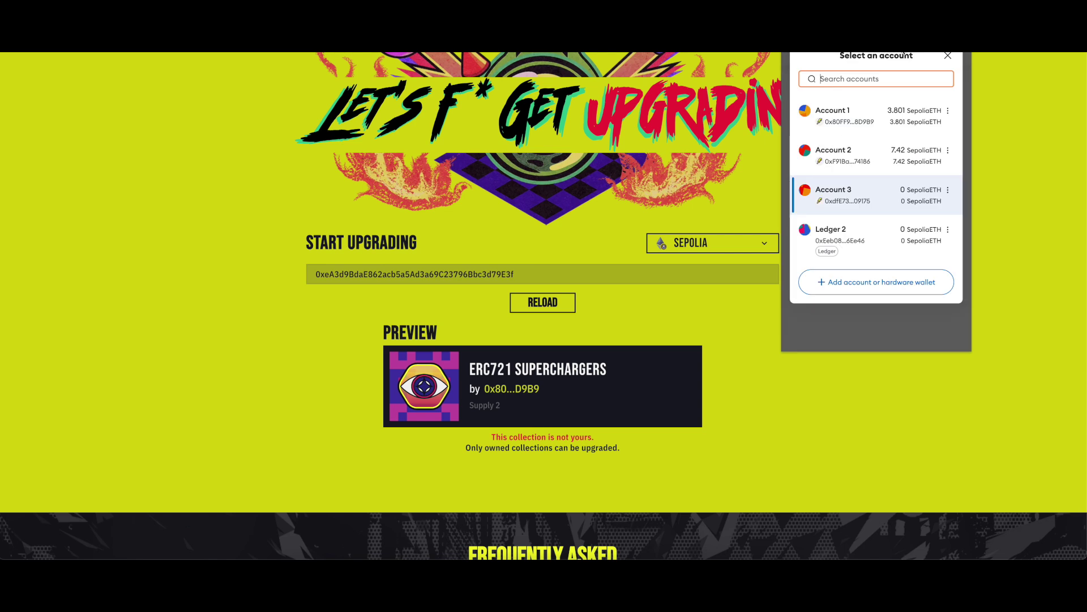
pyautogui.click(848, 133)
pyautogui.click(774, 443)
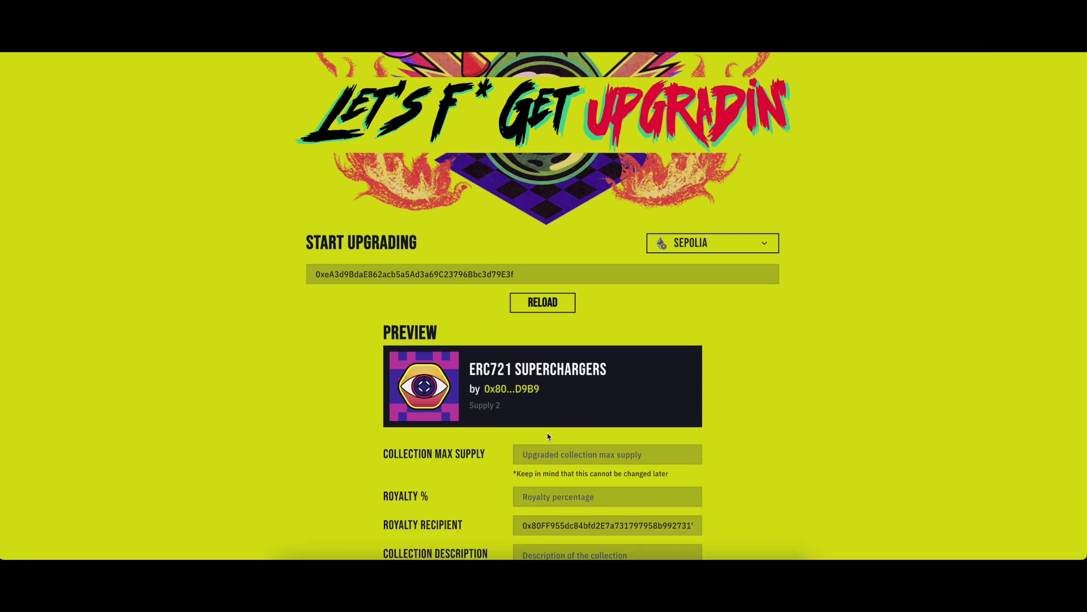
pyautogui.scroll(-2, 602, 423)
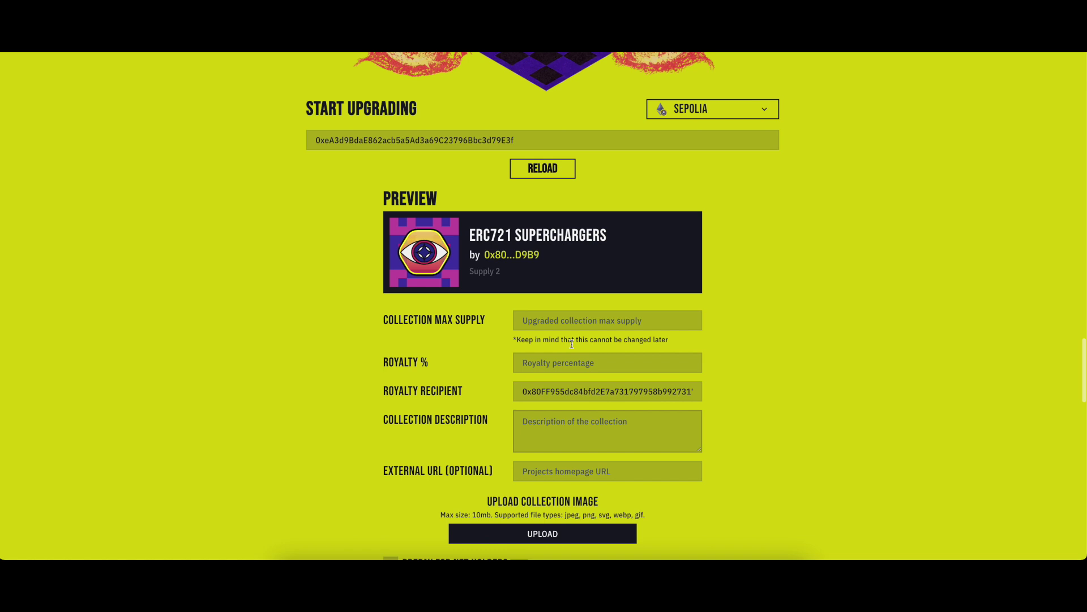
pyautogui.click(542, 322)
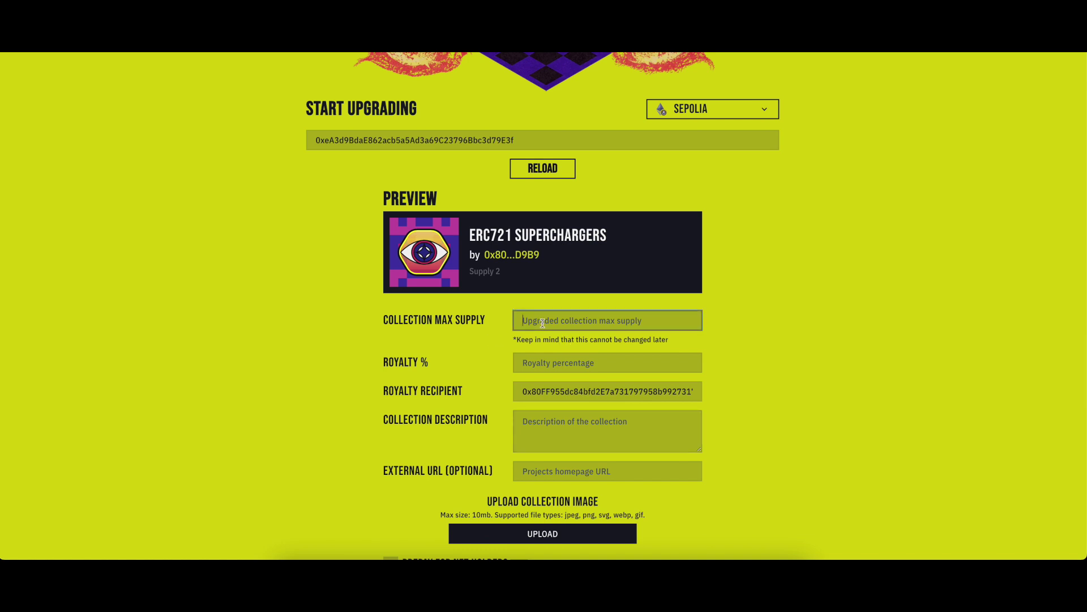
# Enter max supply 10 and royalty 10%, then select the royalty recipient address
pyautogui.write('10')
pyautogui.click(530, 365)
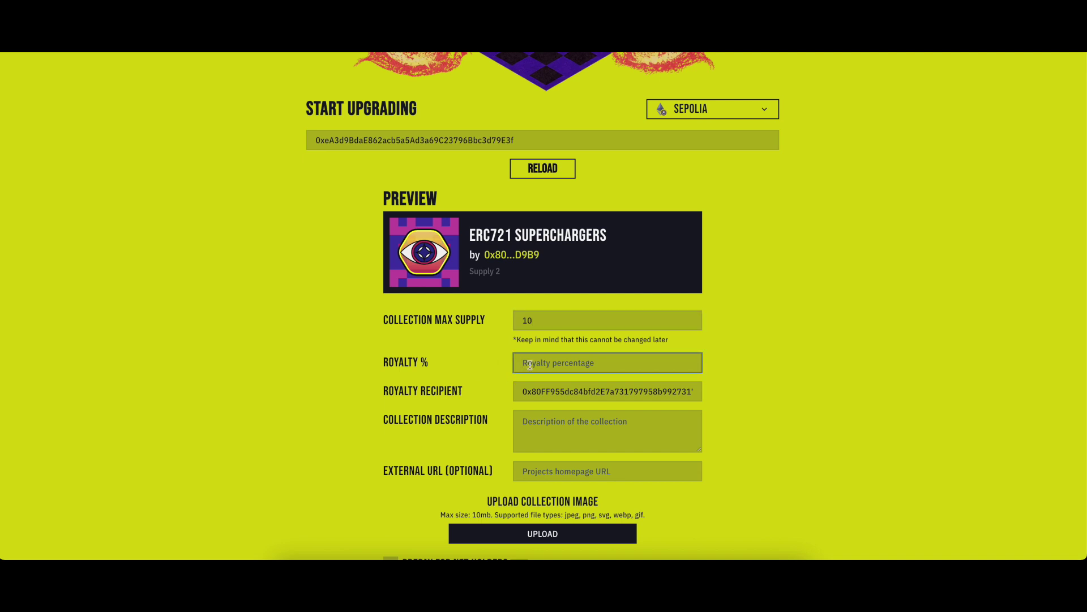
pyautogui.write('10')
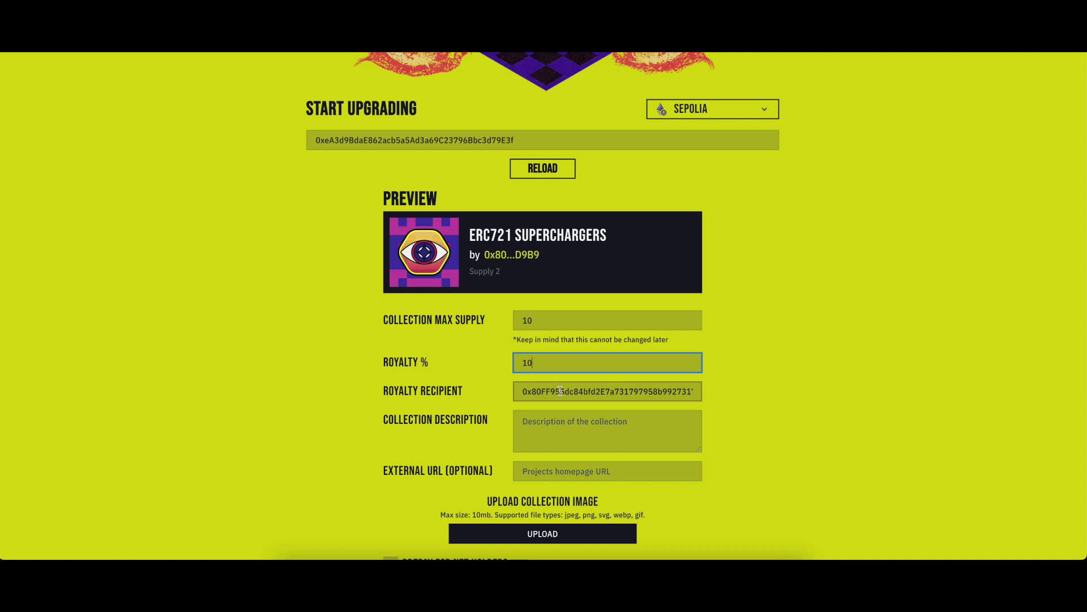
pyautogui.click(538, 391)
pyautogui.doubleClick(538, 391)
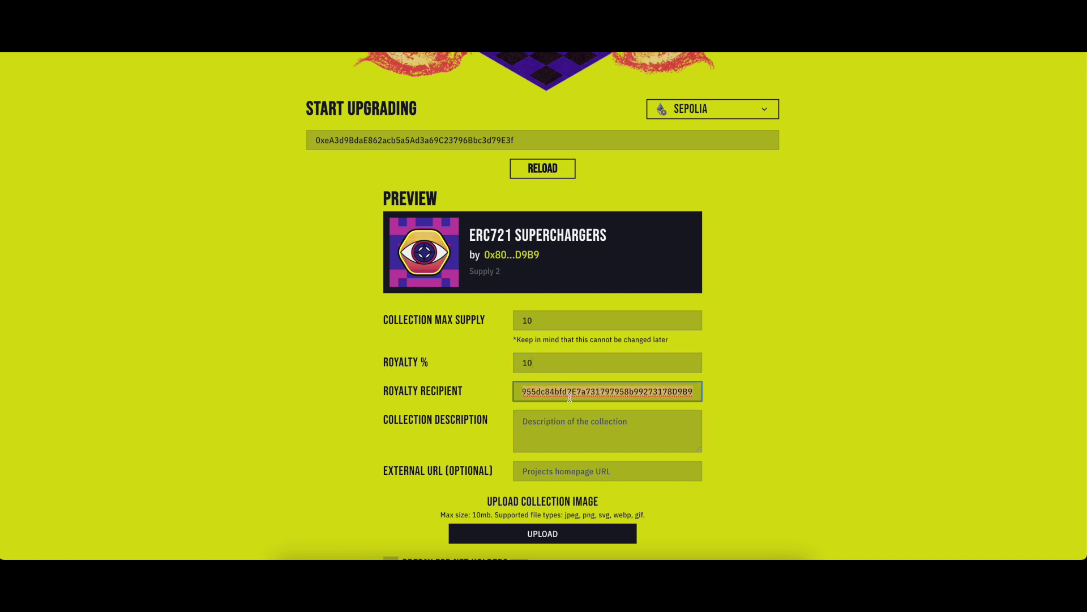
# Describe the collection as 'Test collection to showcase how to supercharge ERC-721 NFTs into Modular NFTs'
pyautogui.click(601, 426)
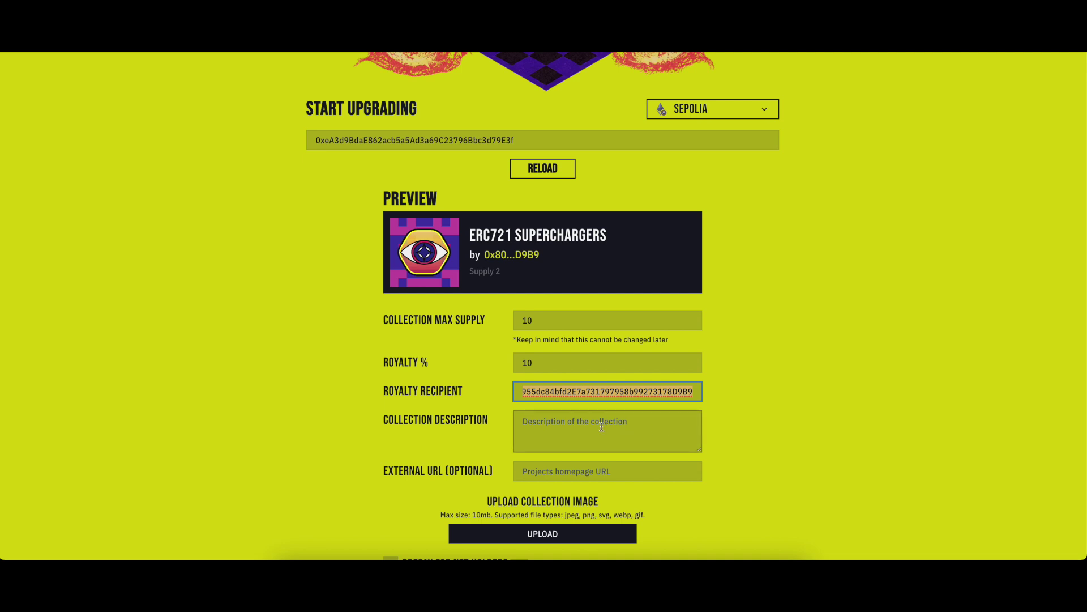
pyautogui.write('Test ')
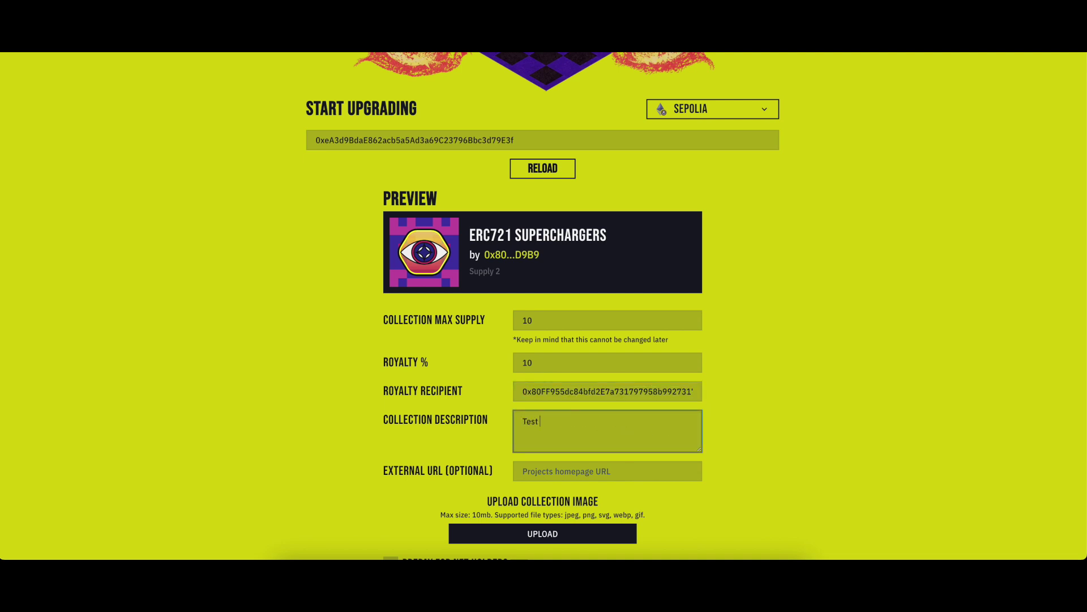
pyautogui.write('collection to showcase how to supercharge E')
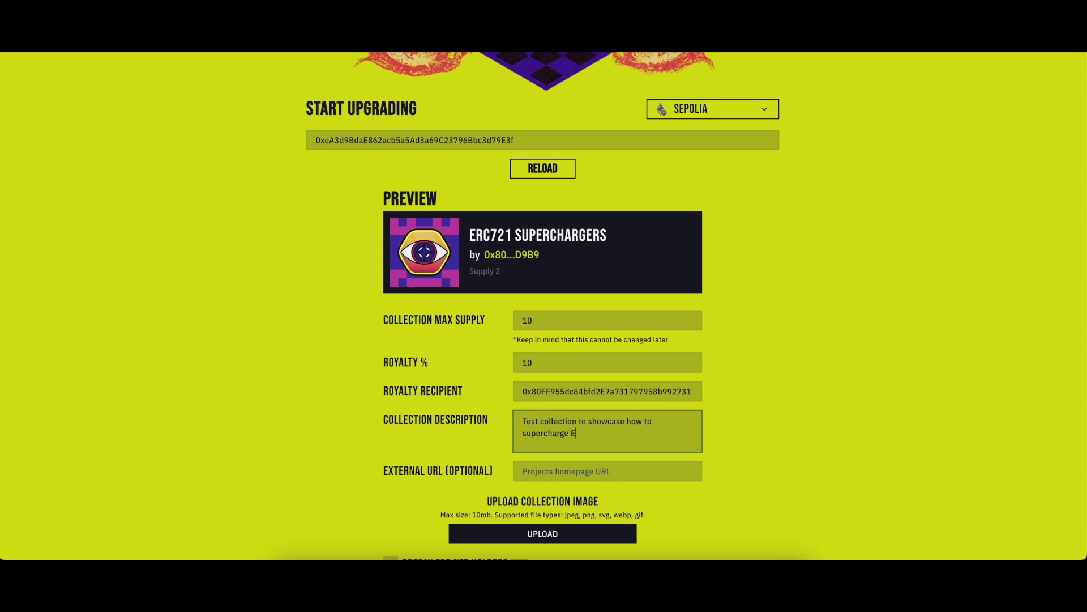
pyautogui.write('RC-721 NFTs into Modular NFTs')
pyautogui.scroll(-1, 603, 429)
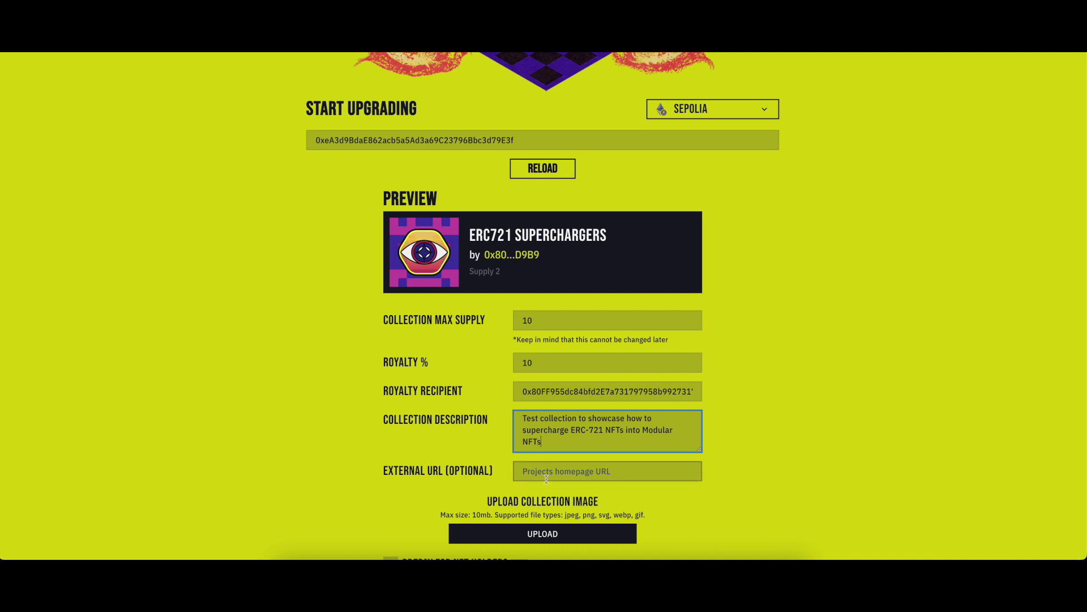
pyautogui.scroll(-3, 739, 466)
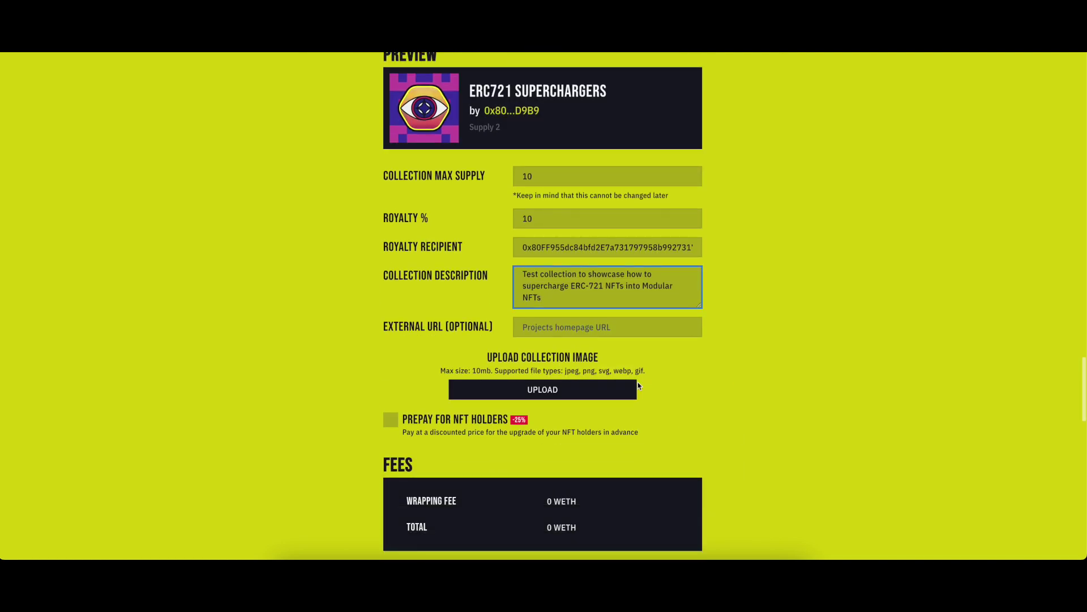
# Upload the Default_centered_head robot-head image from the Mix folder as the collection image
pyautogui.click(537, 392)
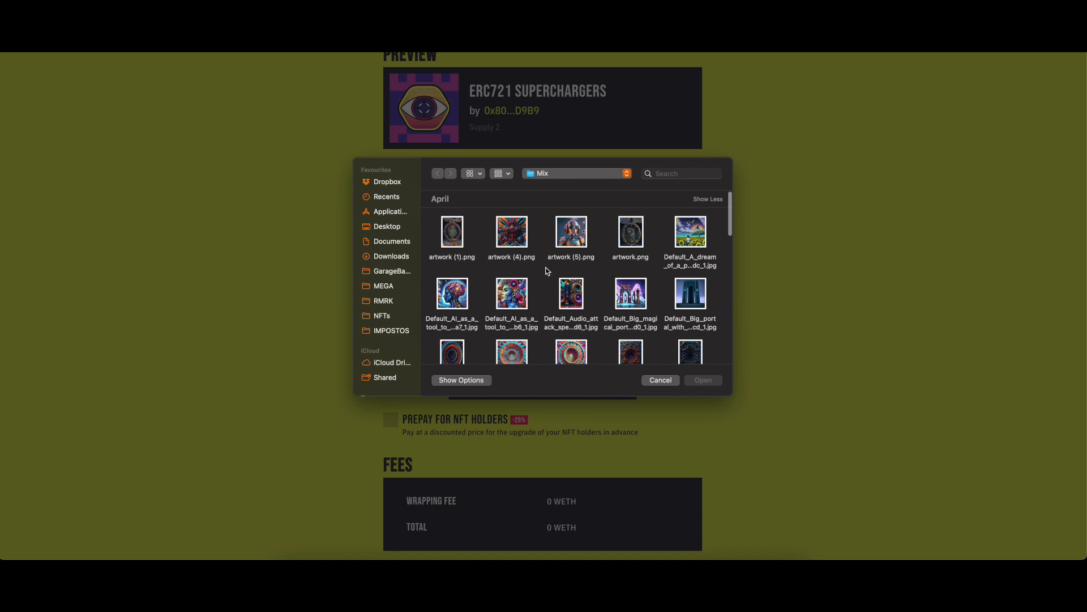
pyautogui.scroll(-5, 548, 271)
pyautogui.click(571, 280)
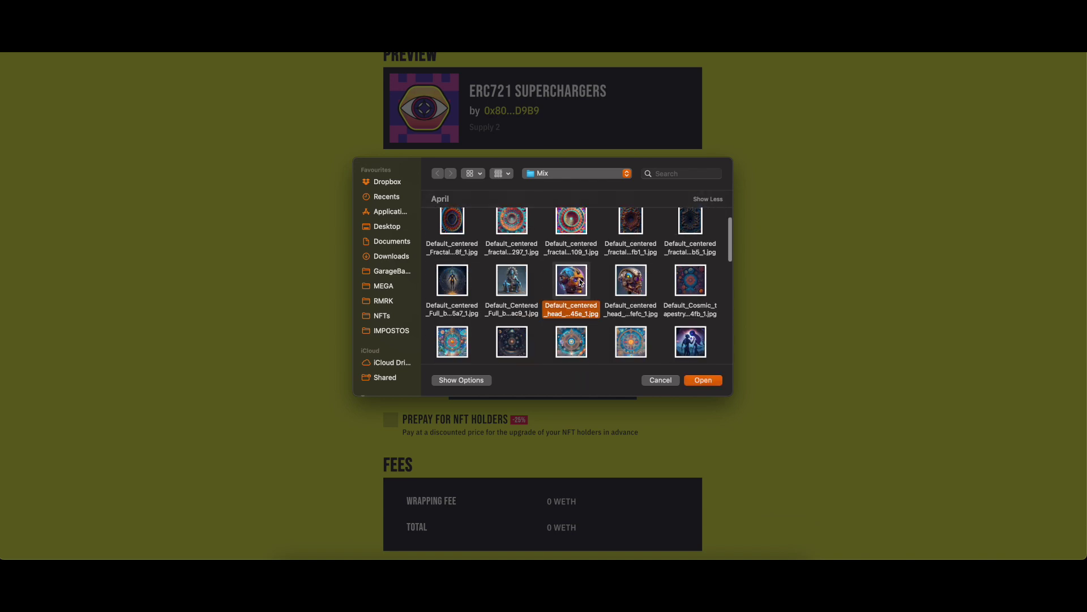
pyautogui.click(702, 380)
# Turn on Prepay for NFT holders, adding a 0.15 WETH prepay fee for 10 NFTs
pyautogui.scroll(-2, 730, 391)
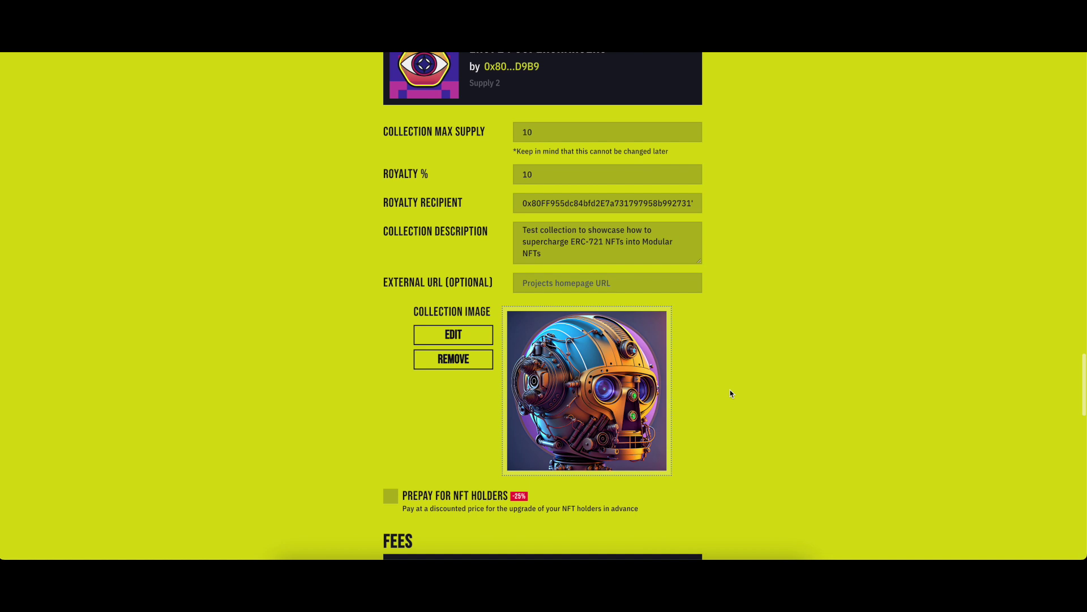
pyautogui.scroll(-2, 504, 410)
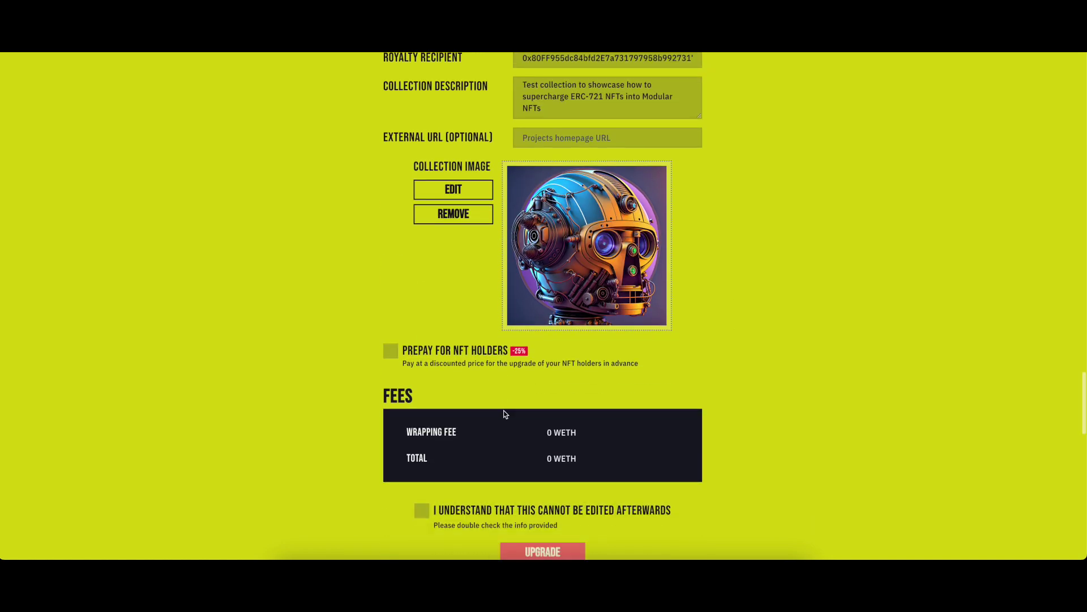
pyautogui.scroll(-1, 504, 410)
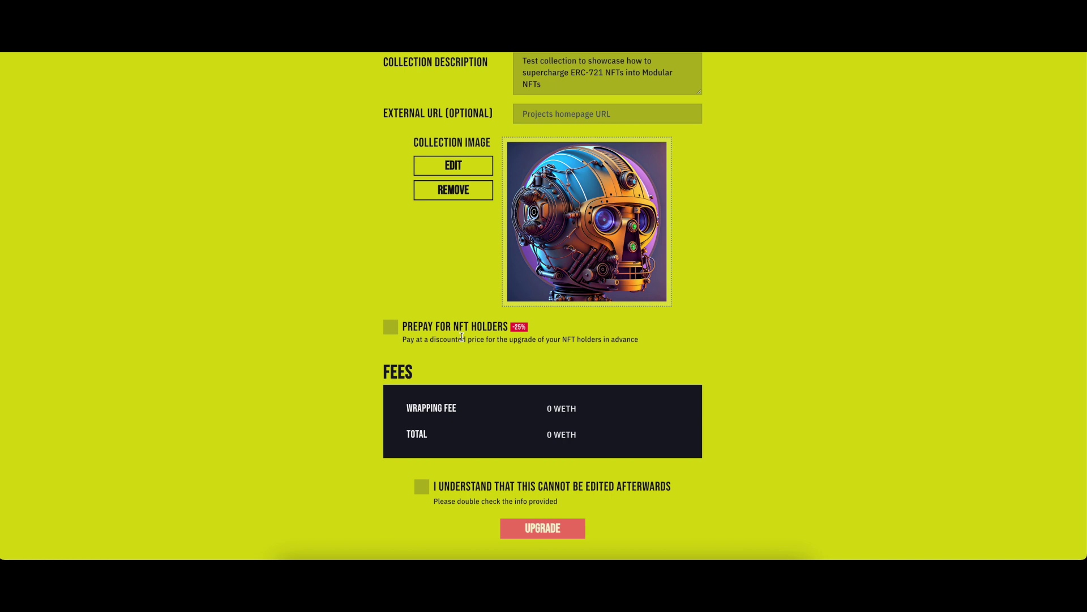
pyautogui.click(392, 328)
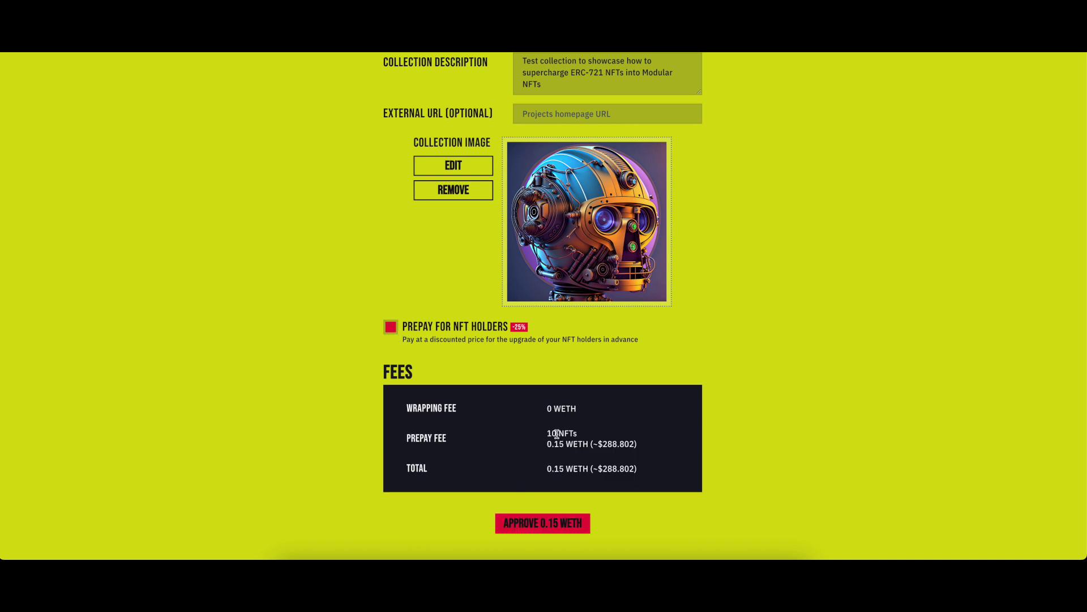
pyautogui.moveTo(547, 435); pyautogui.dragTo(589, 438)
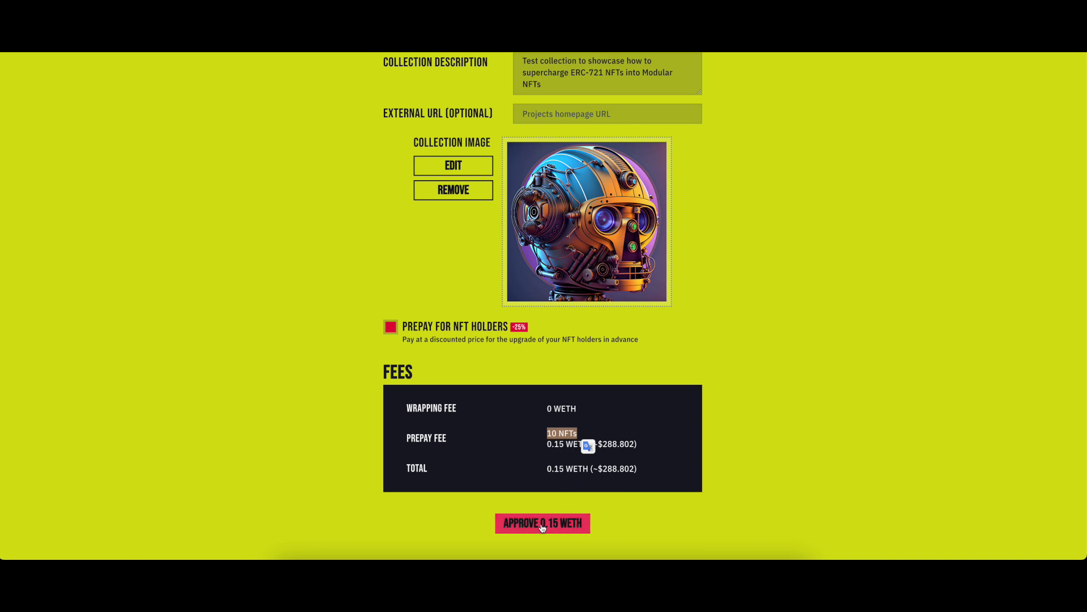
pyautogui.click(391, 327)
pyautogui.scroll(-1, 345, 391)
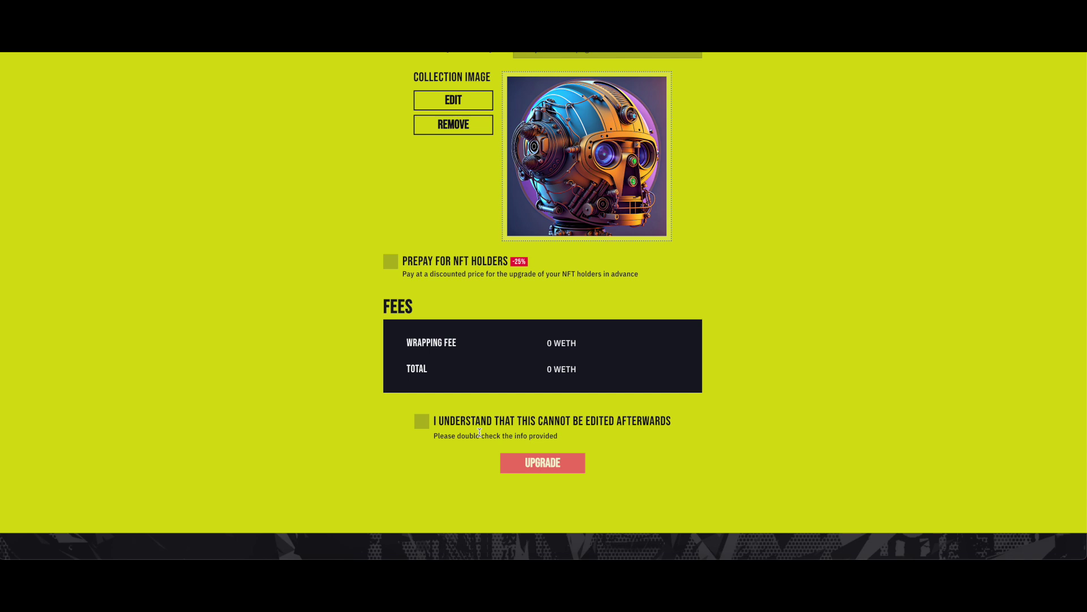
pyautogui.moveTo(559, 436); pyautogui.dragTo(442, 440)
# Tick 'I understand that this cannot be edited afterwards', then upgrade and approve the transaction
pyautogui.scroll(8, 572, 336)
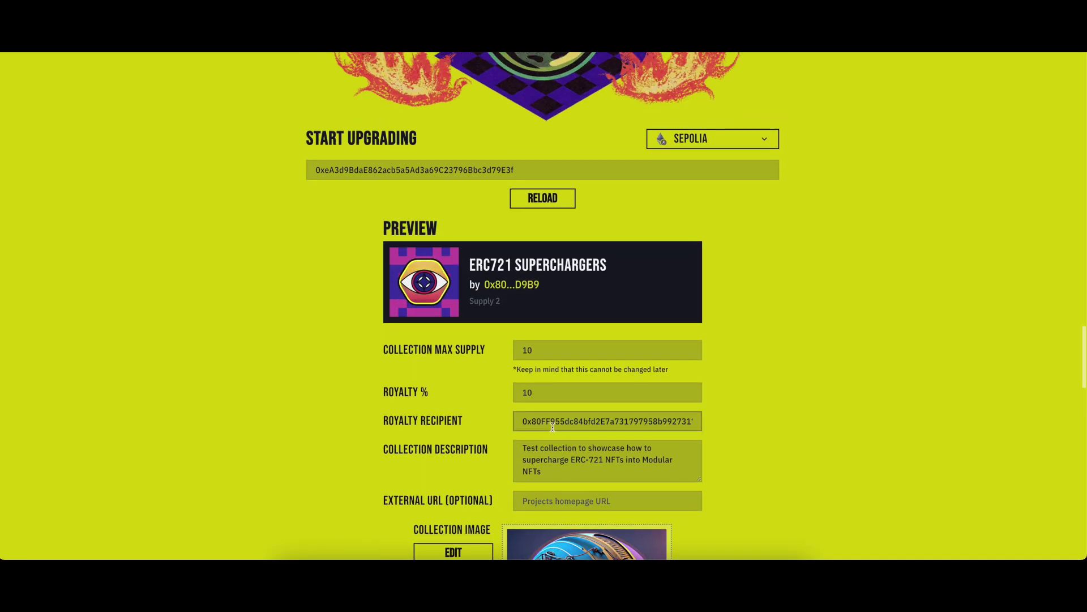
pyautogui.scroll(-1, 569, 396)
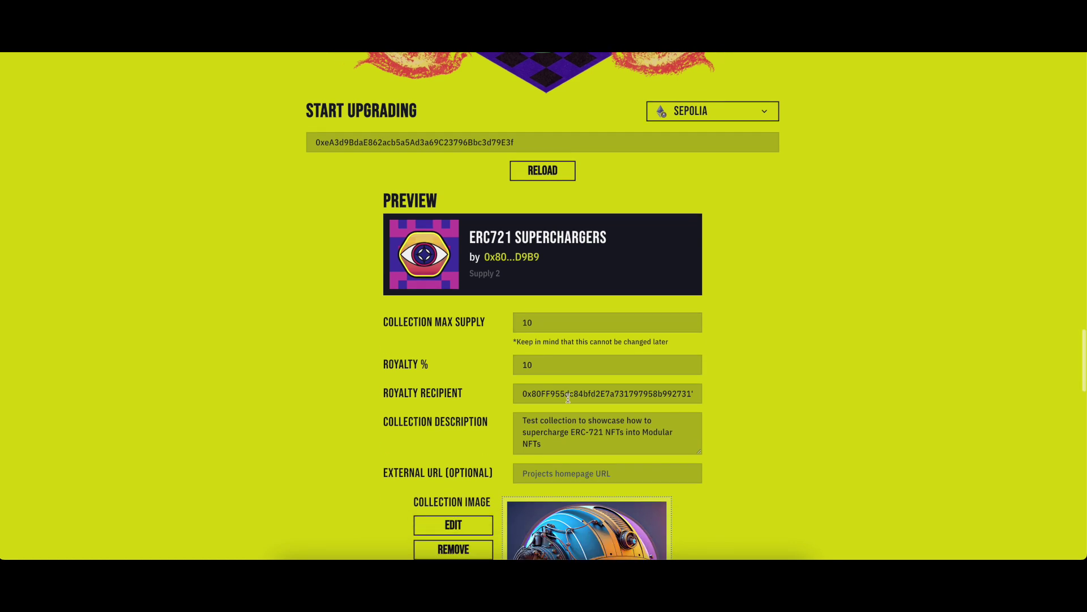
pyautogui.scroll(-6, 567, 444)
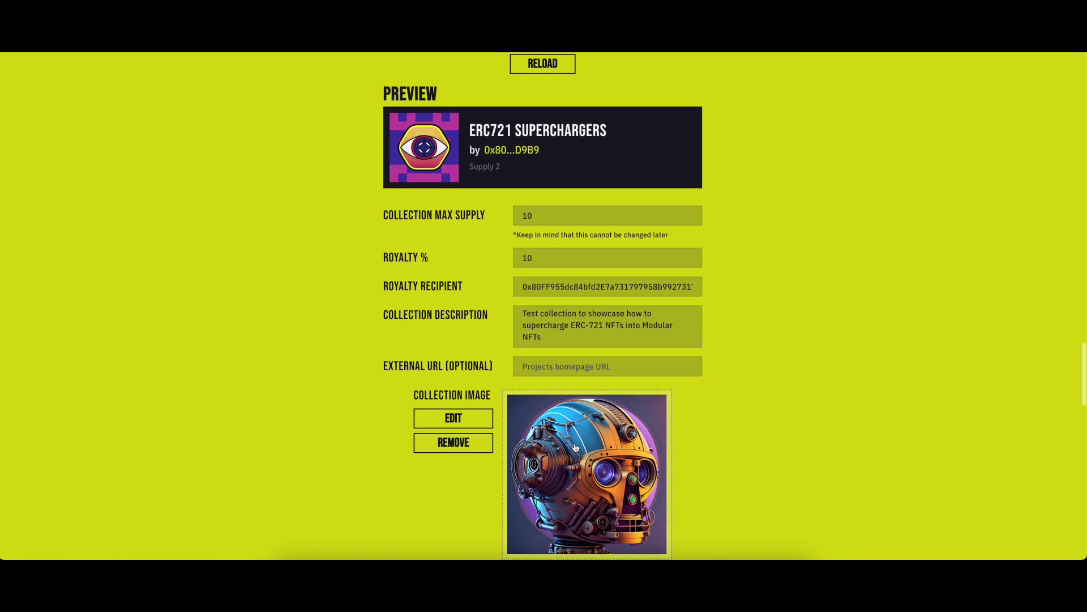
pyautogui.scroll(-3, 579, 440)
pyautogui.click(422, 342)
pyautogui.click(542, 388)
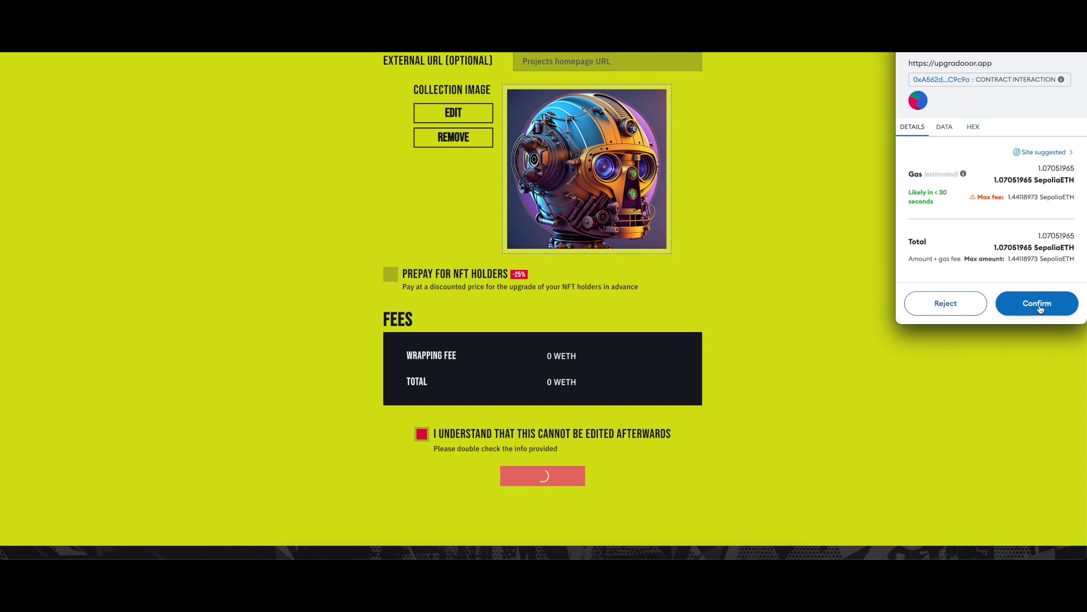
pyautogui.click(1038, 305)
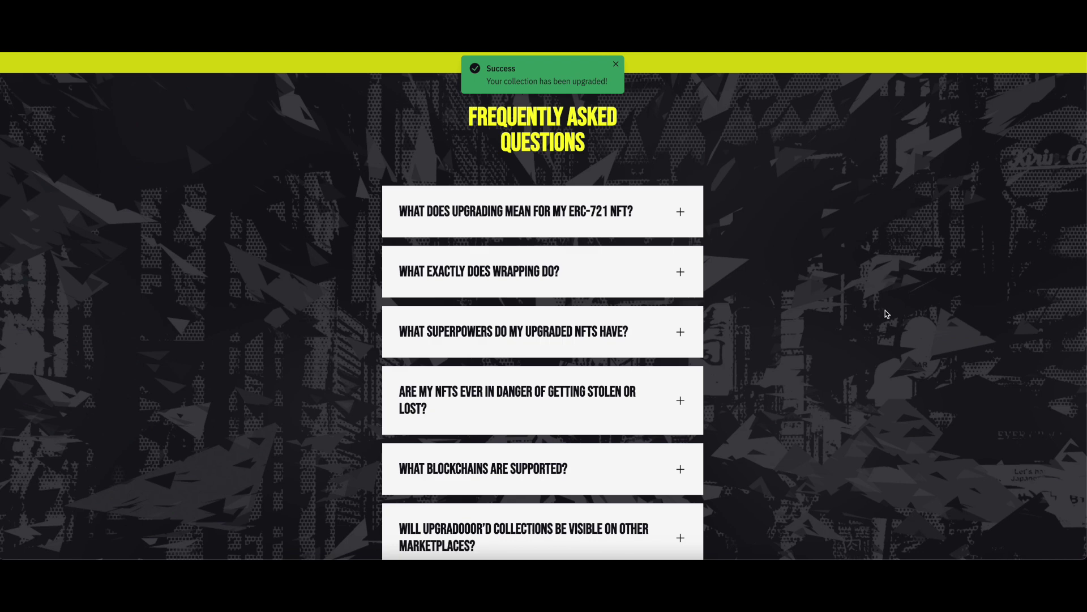
# Scroll up to the ERC721 Superchargers card, now supercharged with supply 2
pyautogui.scroll(6, 818, 306)
pyautogui.scroll(1, 818, 307)
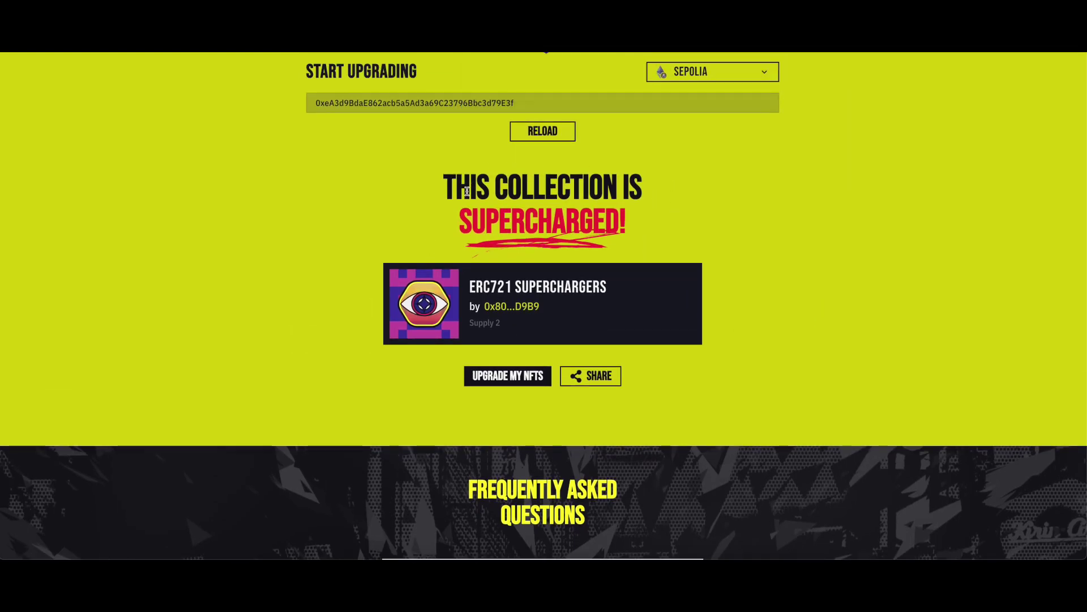
pyautogui.scroll(3, 801, 256)
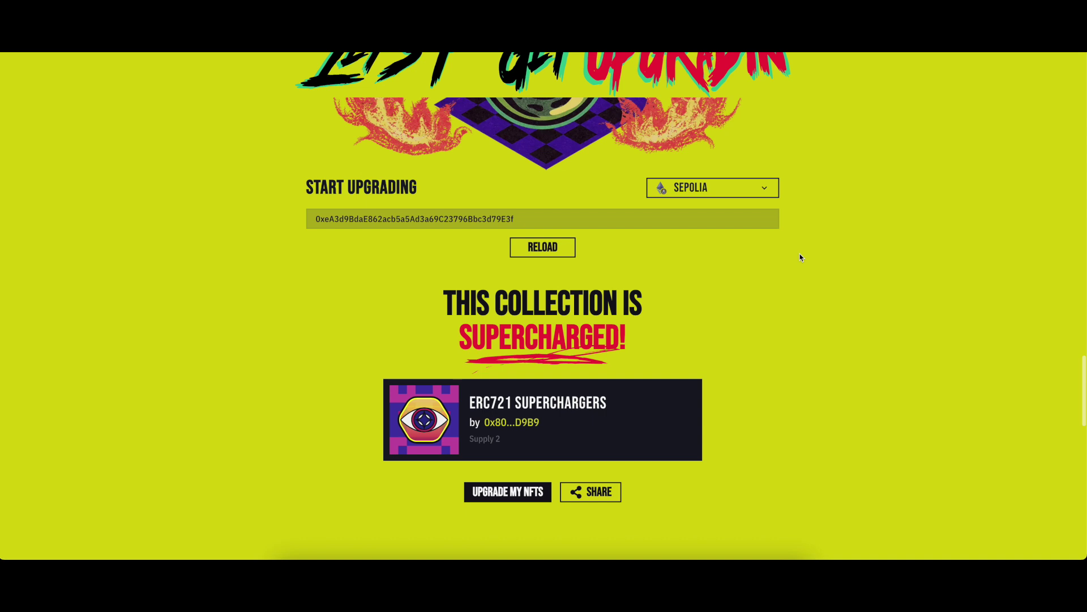
pyautogui.scroll(1, 800, 258)
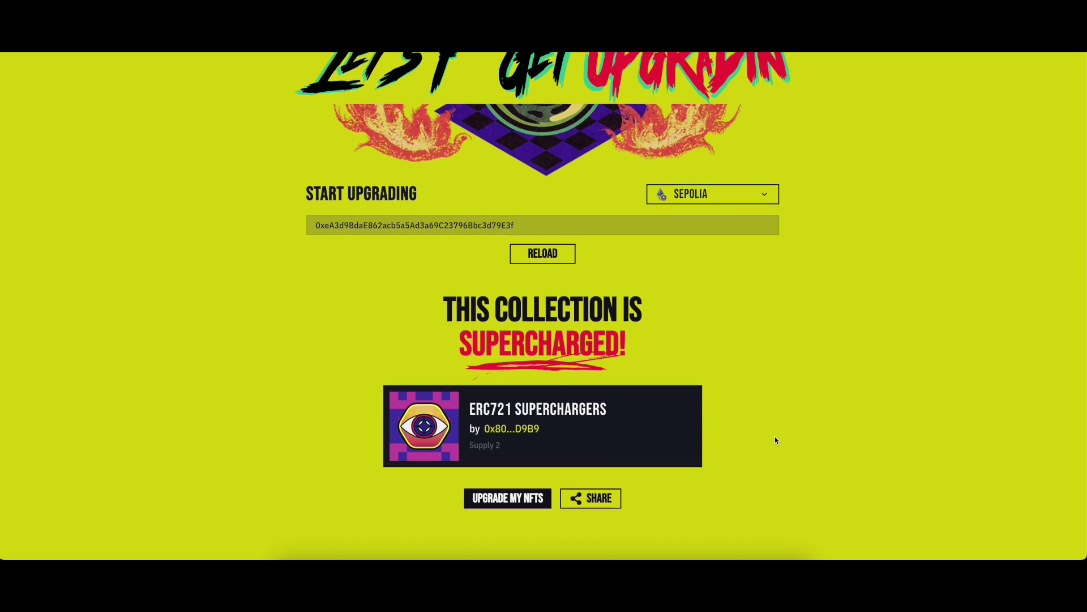
# Open Upgrade My NFTs and load token id 1 to preview it and its 0.02 WETH fee
pyautogui.click(499, 501)
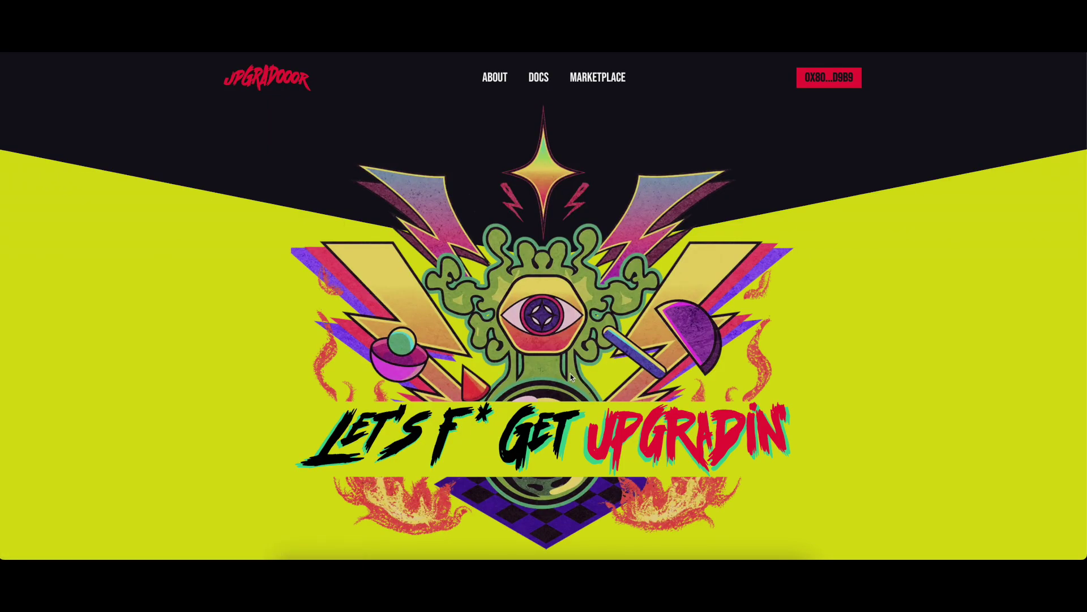
pyautogui.scroll(-4, 570, 373)
pyautogui.scroll(-3, 571, 376)
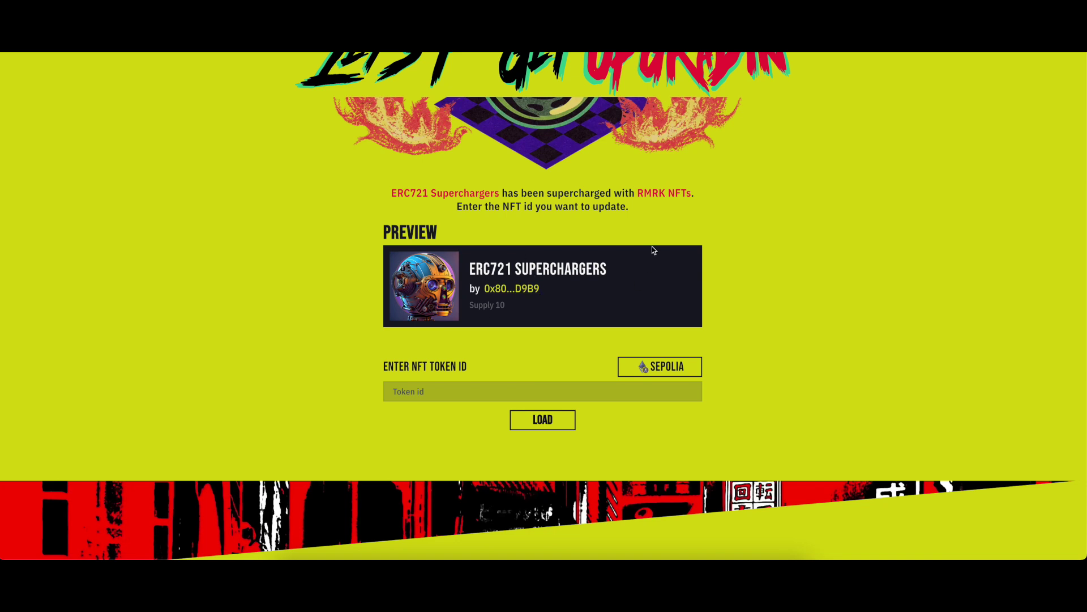
pyautogui.click(455, 393)
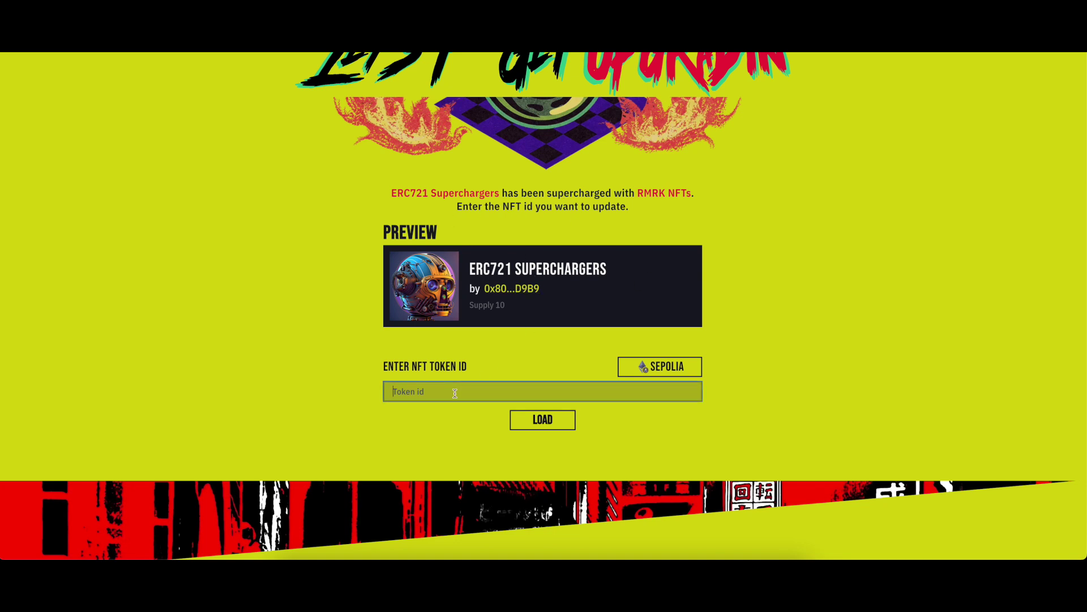
pyautogui.write('1')
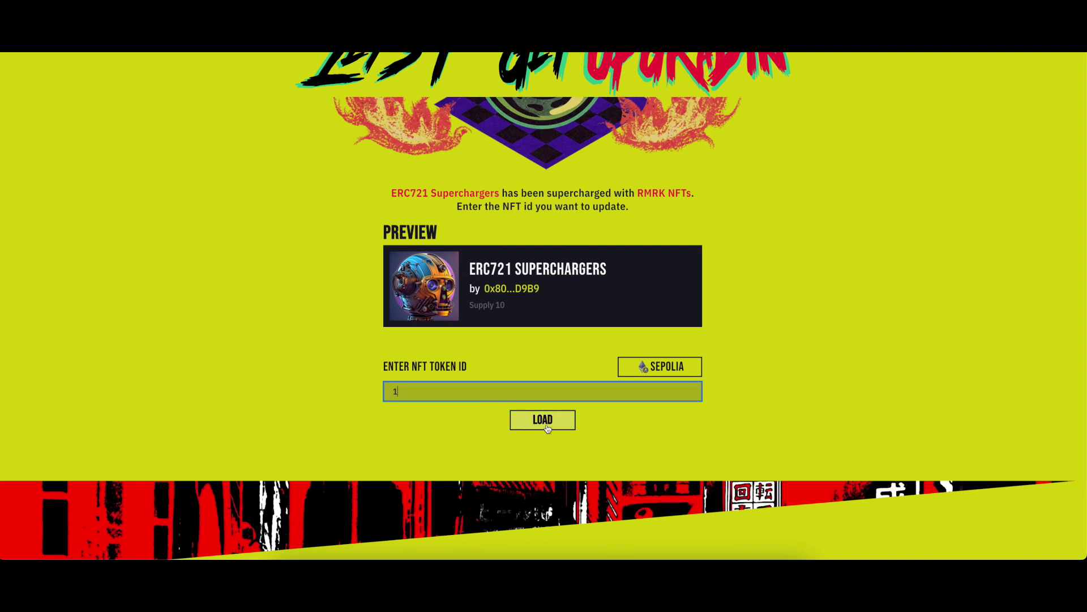
pyautogui.click(518, 419)
pyautogui.scroll(-3, 705, 427)
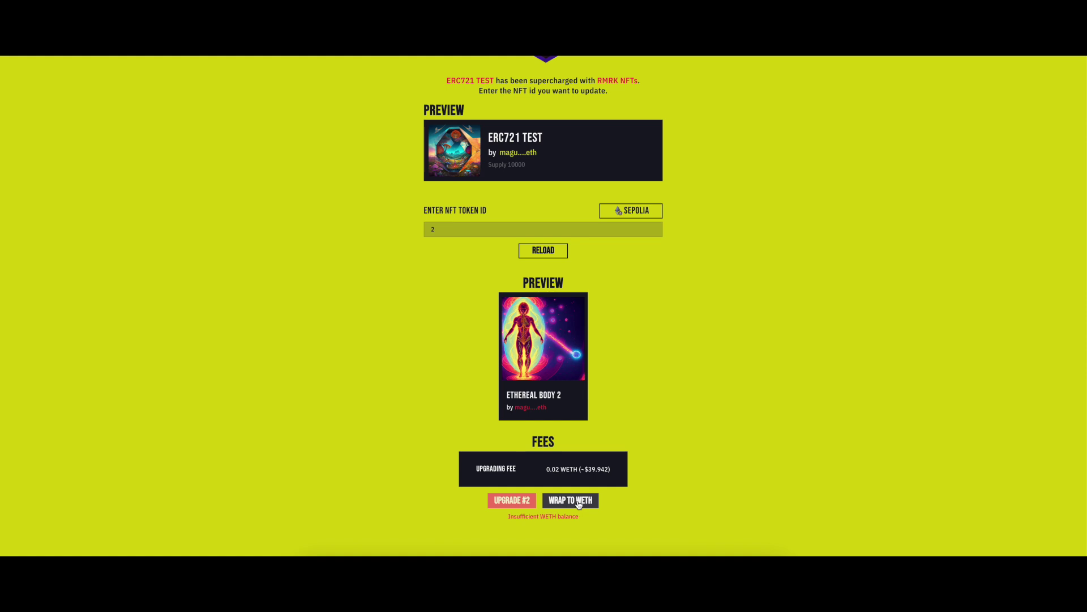
# Wrap 0.03 Sepolia ETH into WETH and confirm the wrap transaction in MetaMask
pyautogui.click(570, 500)
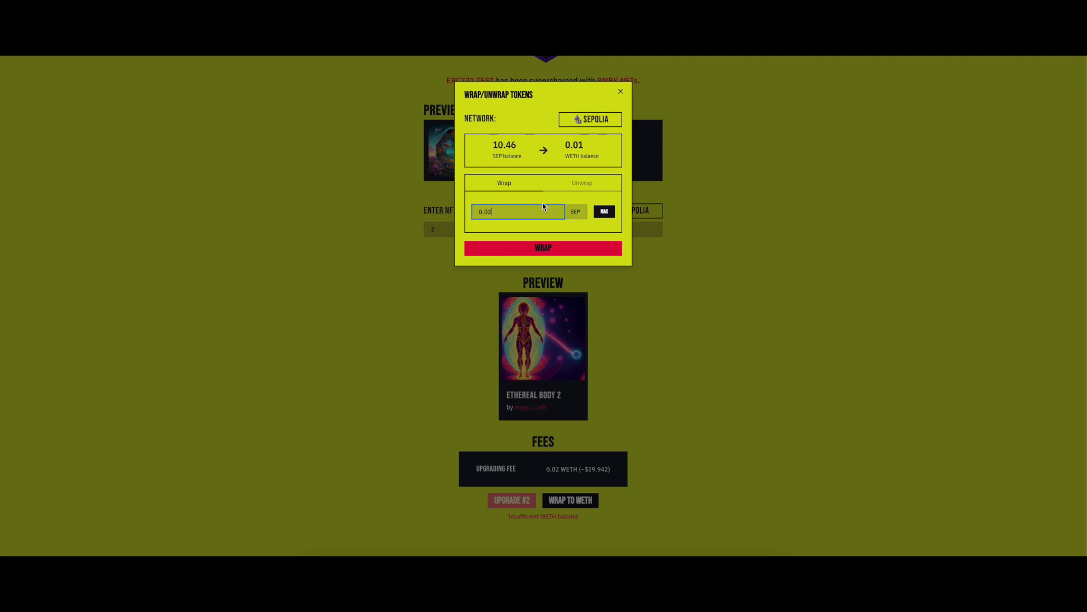
pyautogui.write('.03')
pyautogui.click(543, 248)
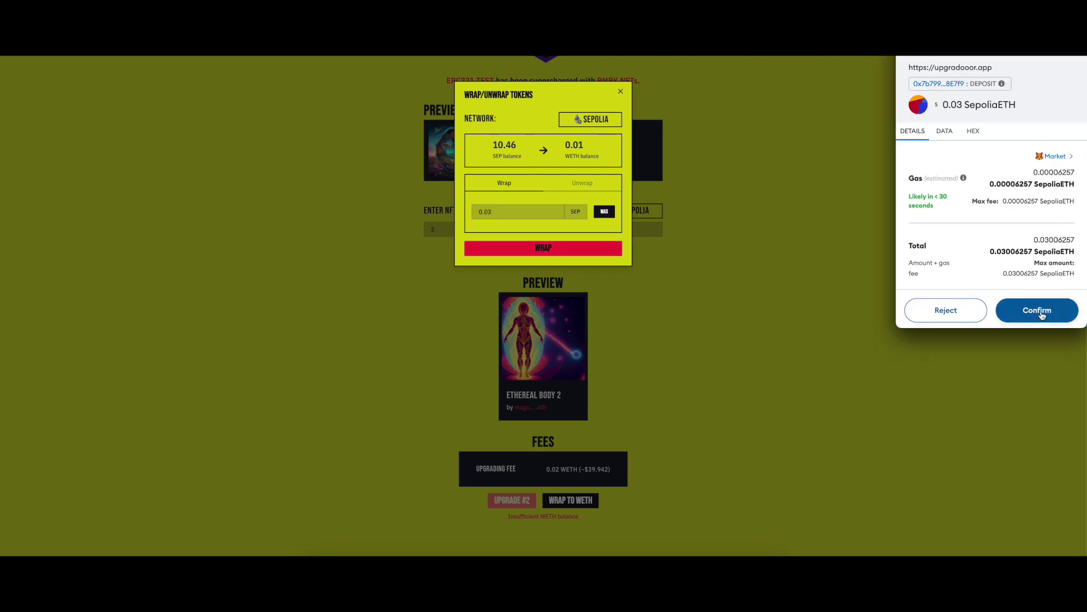
pyautogui.click(1037, 311)
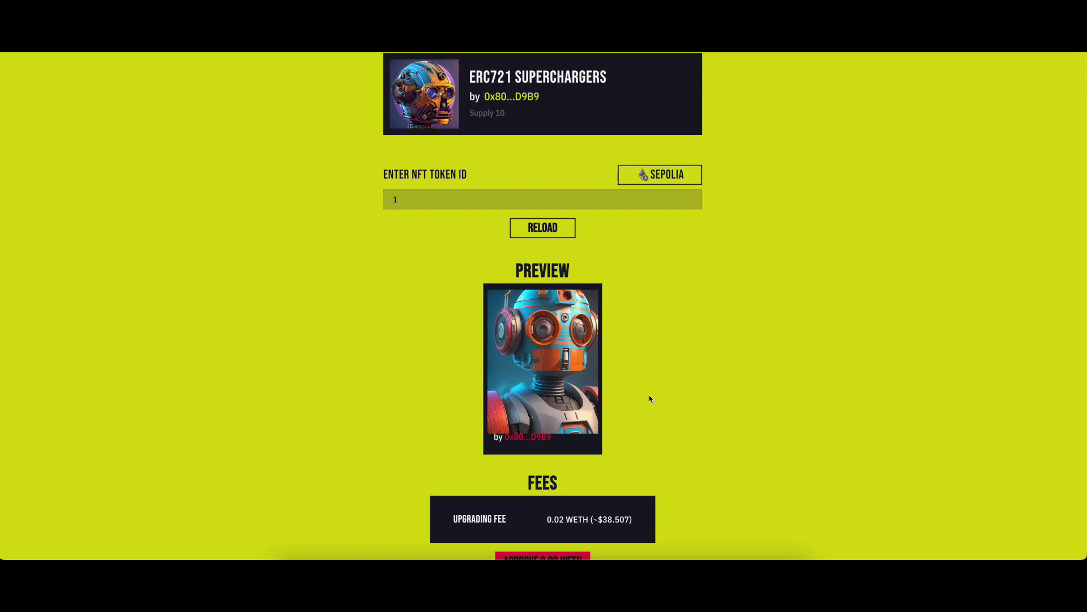
pyautogui.scroll(-3, 656, 397)
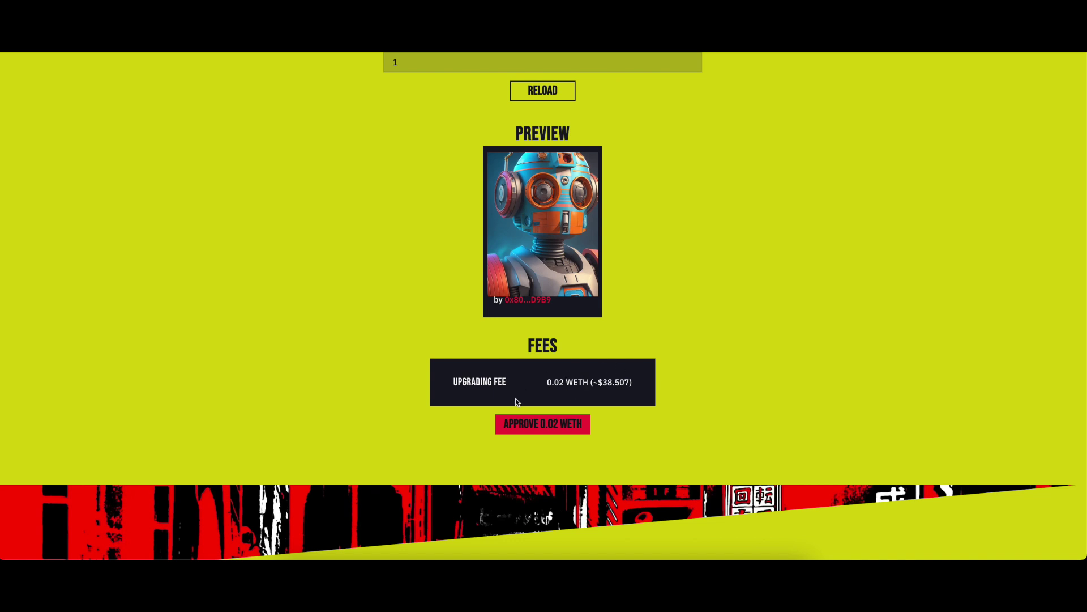
# Approve the 0.02 WETH spending cap in MetaMask, then confirm the transfer that upgrades token #1
pyautogui.scroll(1, 553, 427)
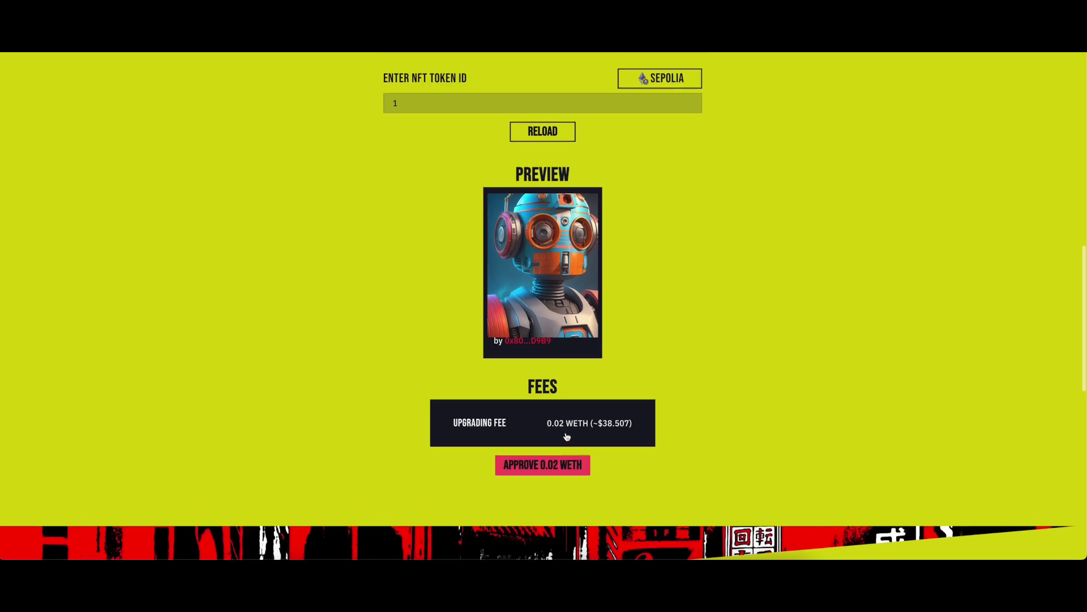
pyautogui.click(553, 468)
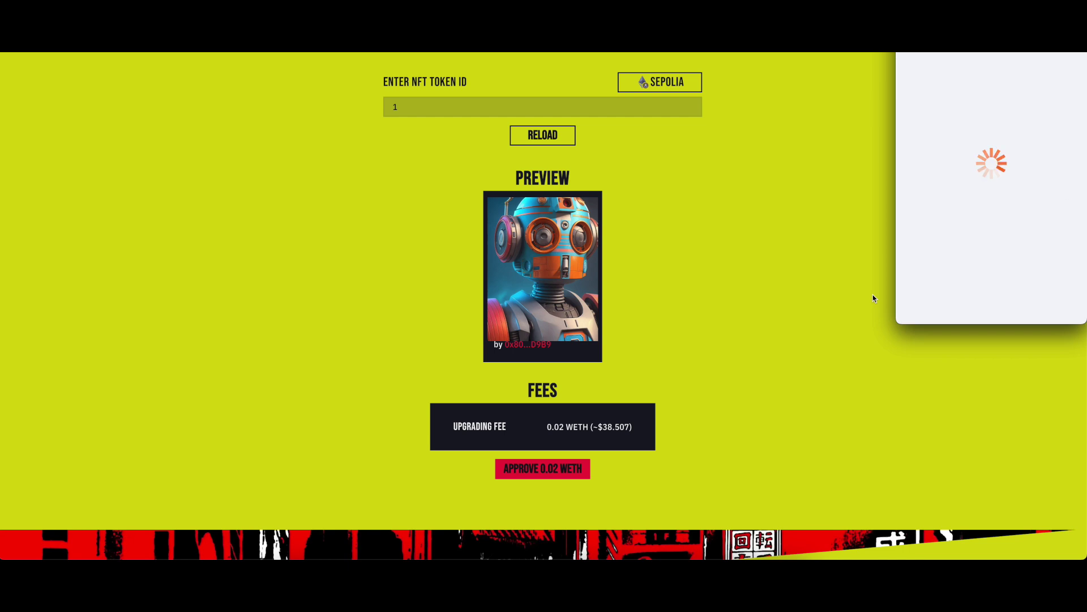
pyautogui.scroll(-2, 1001, 282)
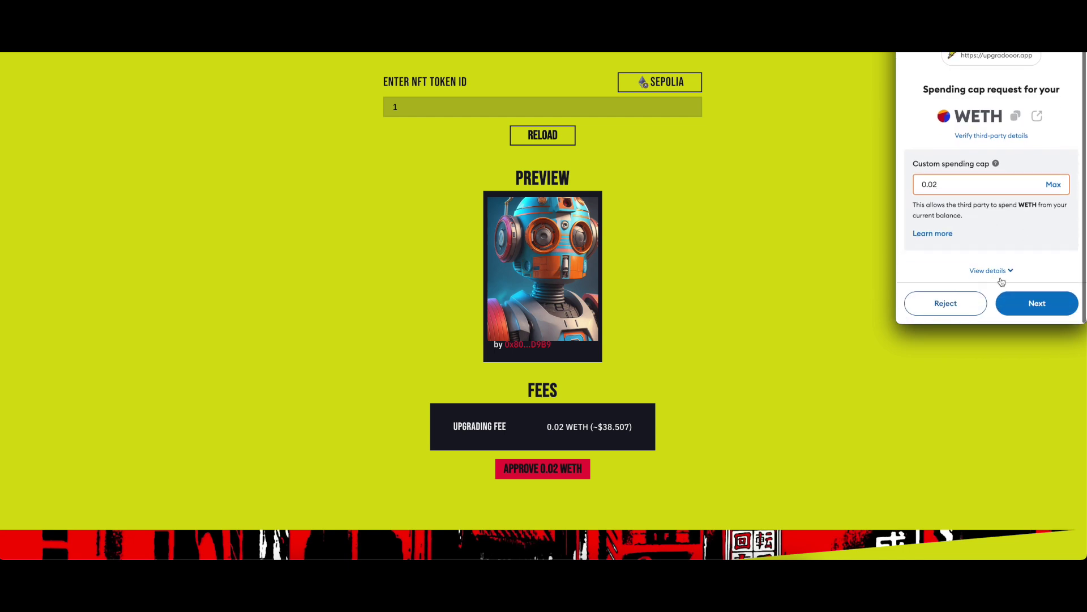
pyautogui.click(1030, 307)
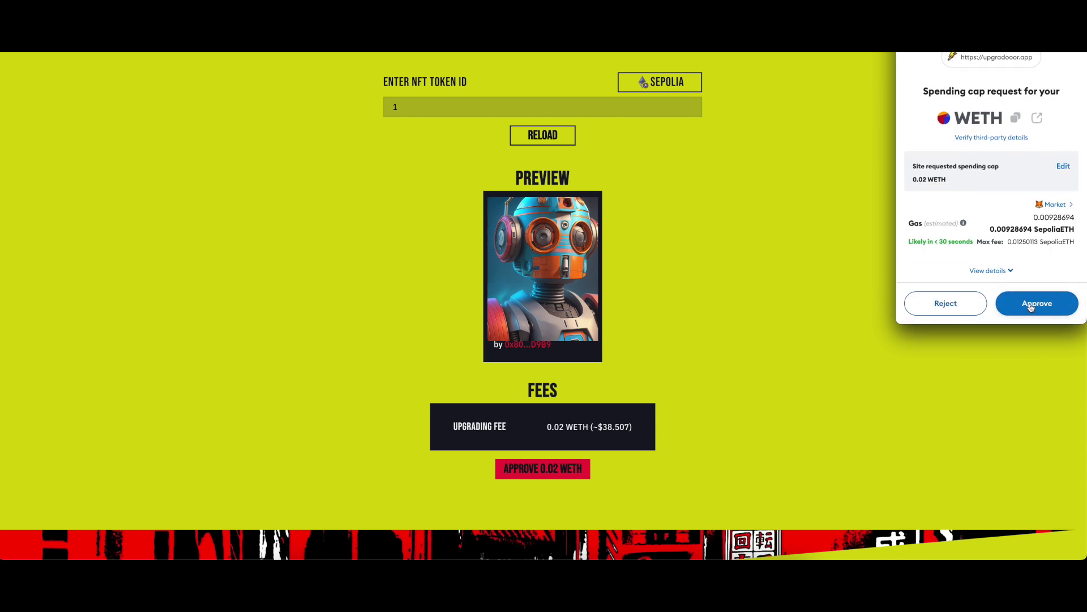
pyautogui.click(1032, 307)
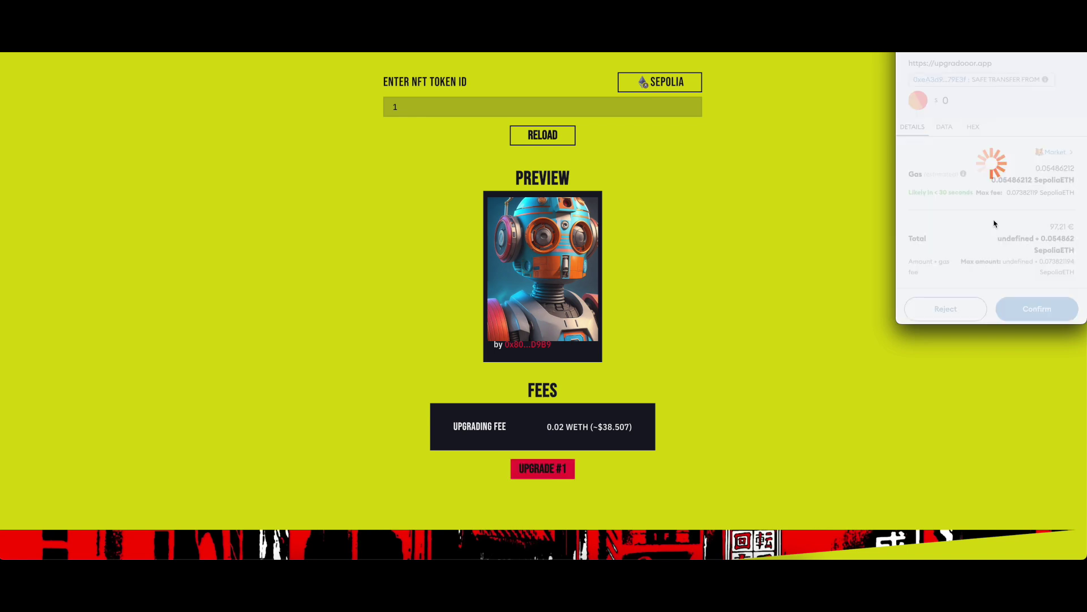
pyautogui.scroll(-1, 1024, 253)
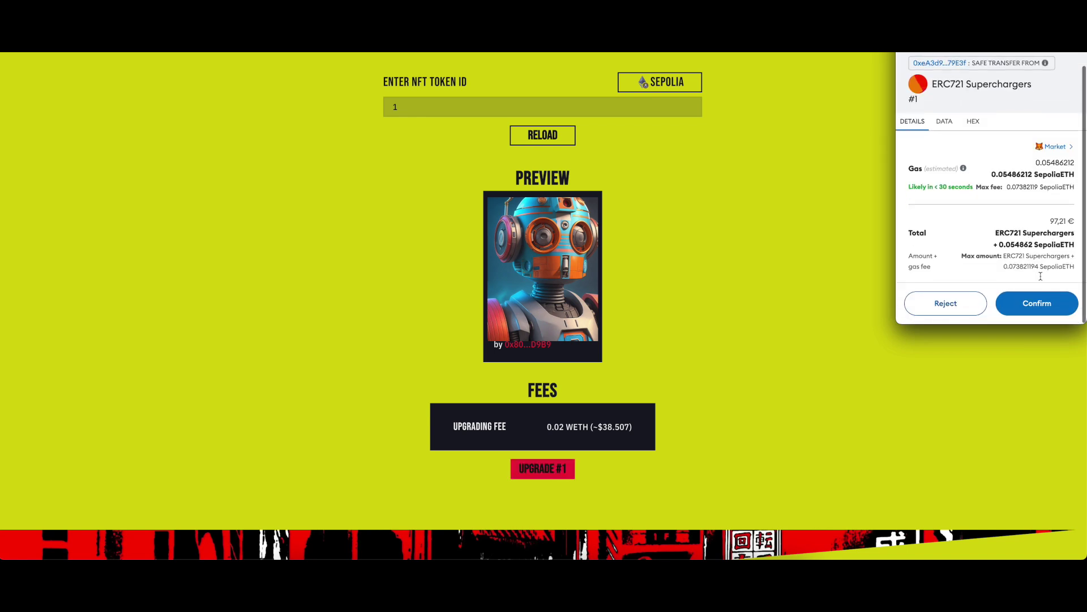
pyautogui.click(1032, 309)
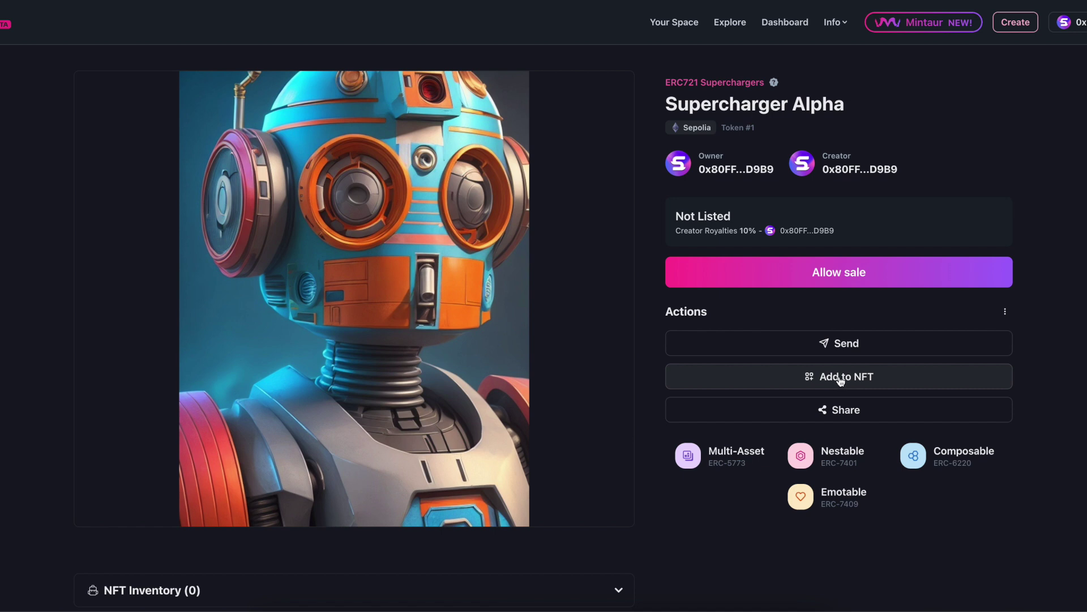
# Allow sale of the upgraded Supercharger Alpha token #1 on Singular
pyautogui.click(854, 272)
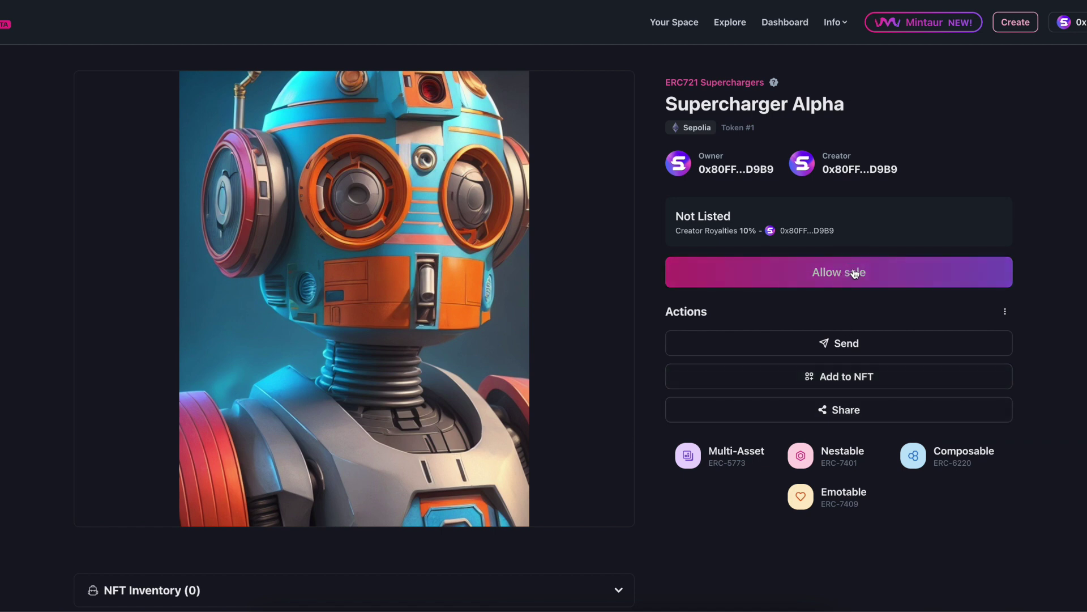